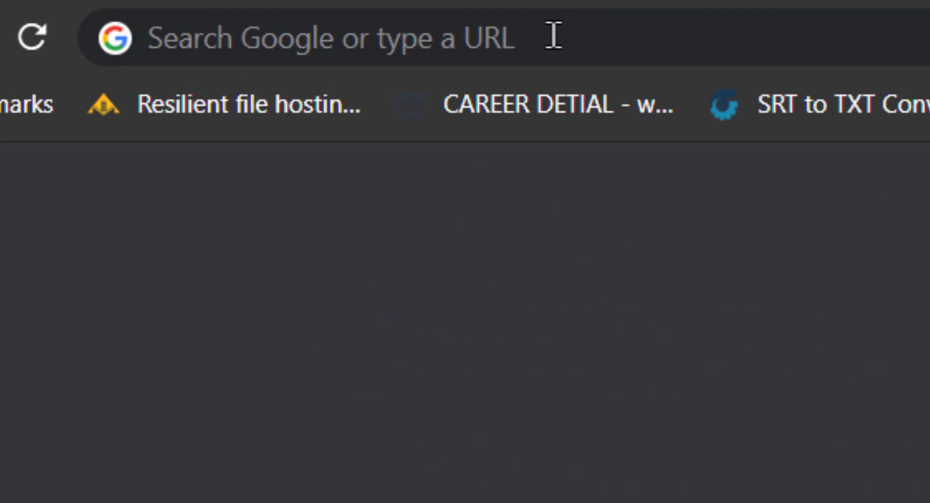
Step: Go to kryptex.org by typing 'kr' in Chrome's address bar and accepting the suggestion
{"action": "left_click", "coordinate": [194, 11]}
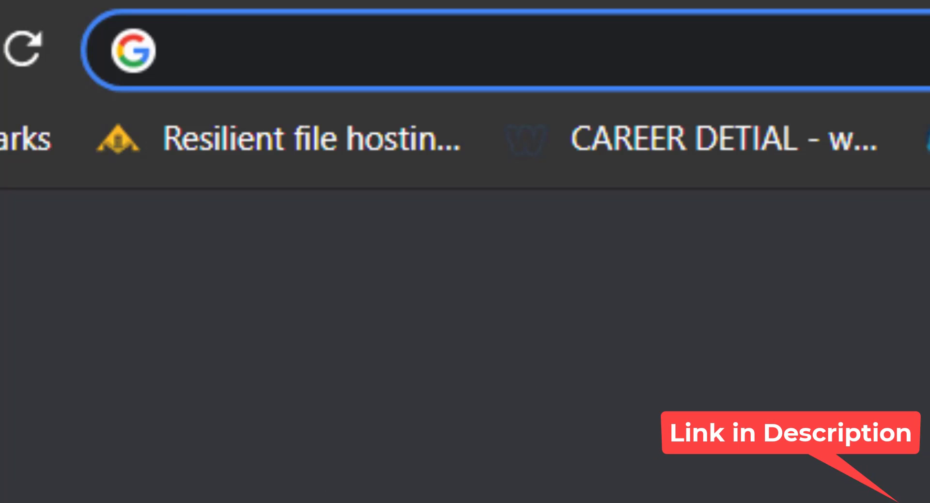
{"action": "type", "text": "kryptex.org"}
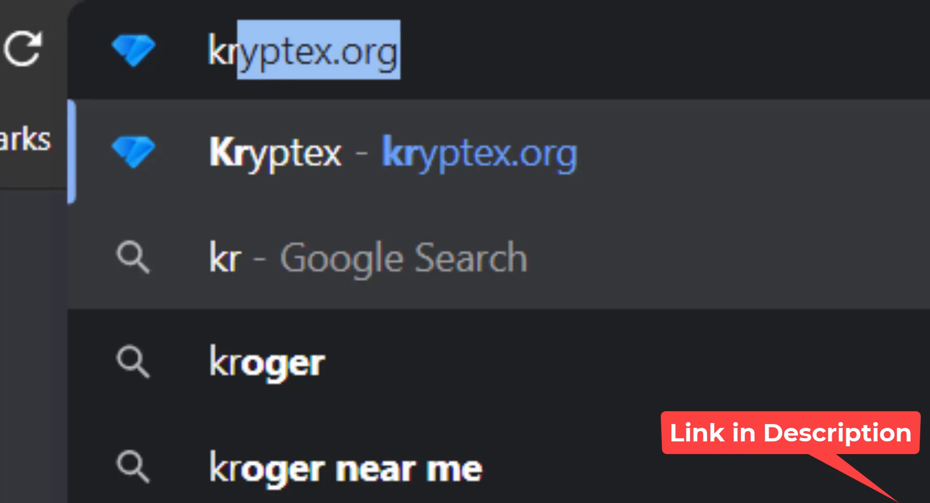
{"action": "key", "text": "Return"}
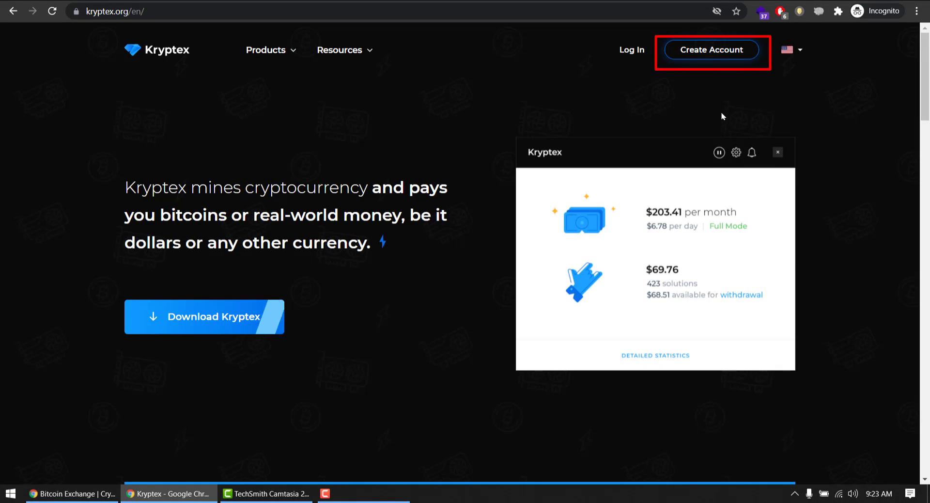
Step: Switch from sign-up to Log In and submit the saved e-mail and password
{"action": "left_click", "coordinate": [705, 48]}
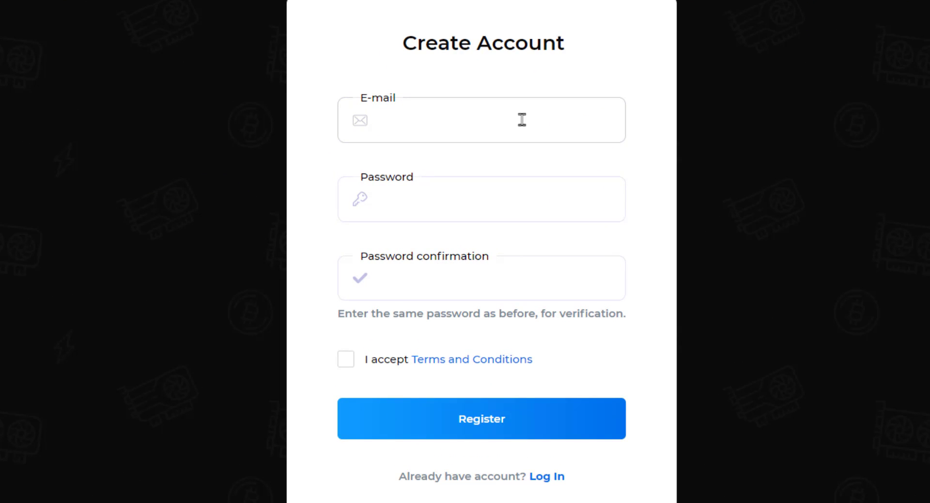
{"action": "left_click", "coordinate": [502, 192]}
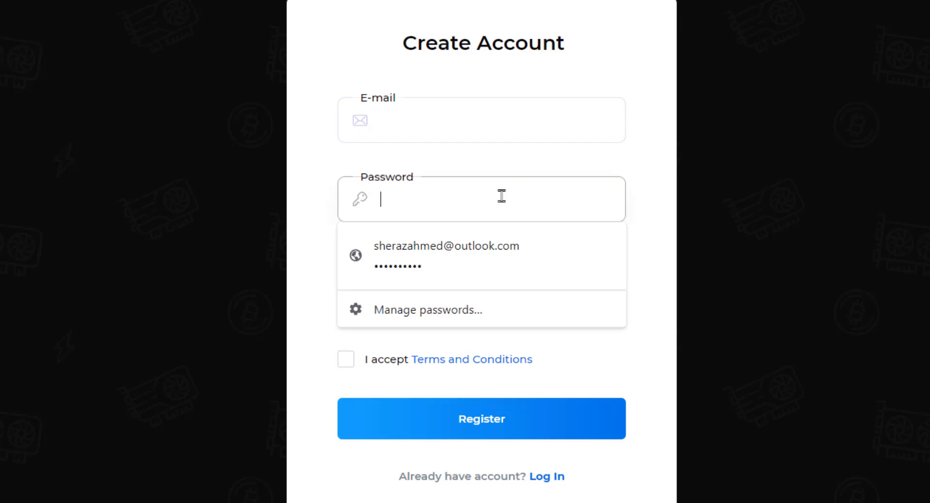
{"action": "left_click", "coordinate": [673, 247]}
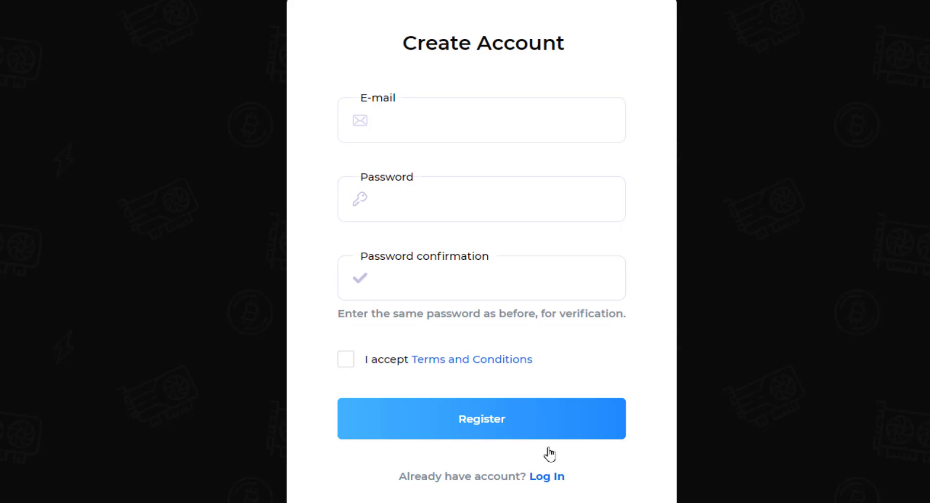
{"action": "left_click", "coordinate": [547, 475]}
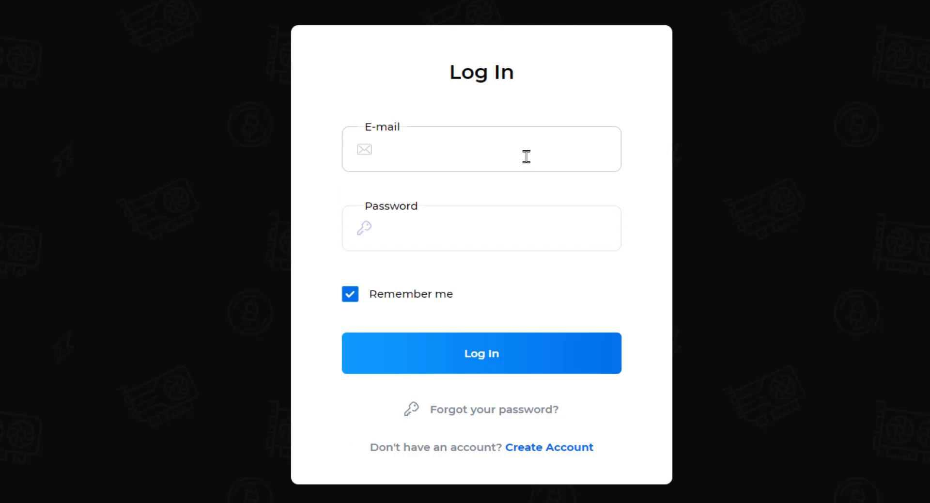
{"action": "left_click", "coordinate": [525, 156]}
{"action": "left_click", "coordinate": [476, 208]}
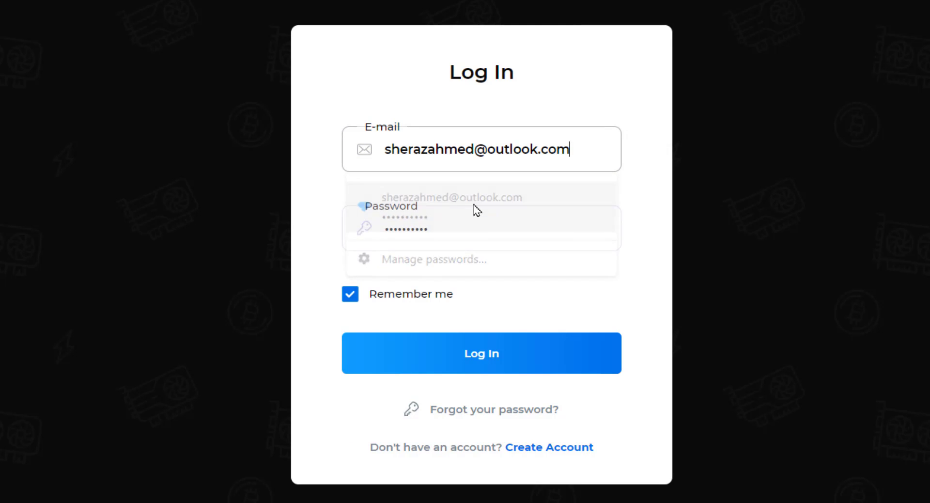
{"action": "left_click", "coordinate": [484, 354]}
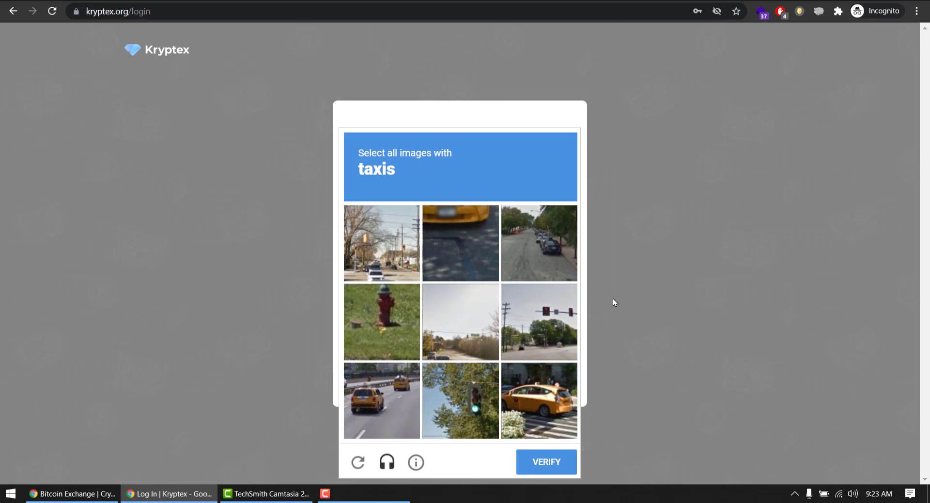
Step: Select the three taxi images in the captcha and verify
{"action": "left_click", "coordinate": [382, 329]}
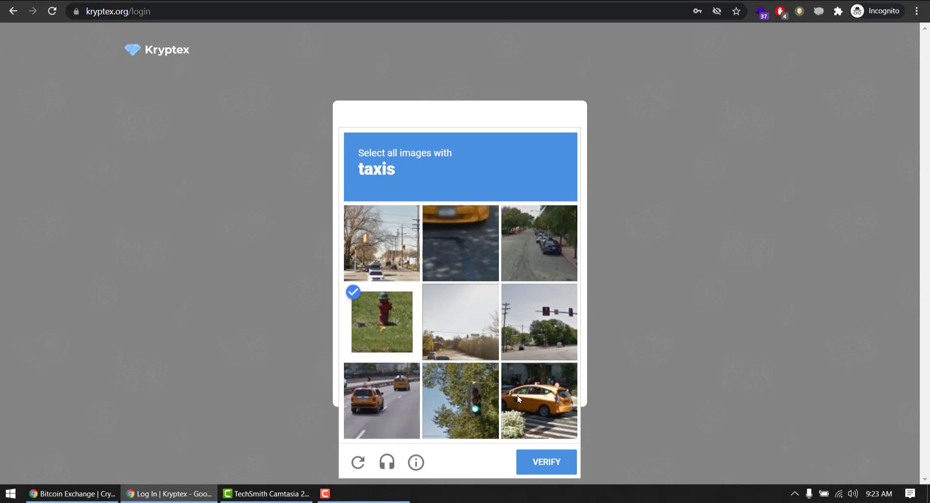
{"action": "left_click", "coordinate": [382, 288]}
{"action": "left_click", "coordinate": [377, 394]}
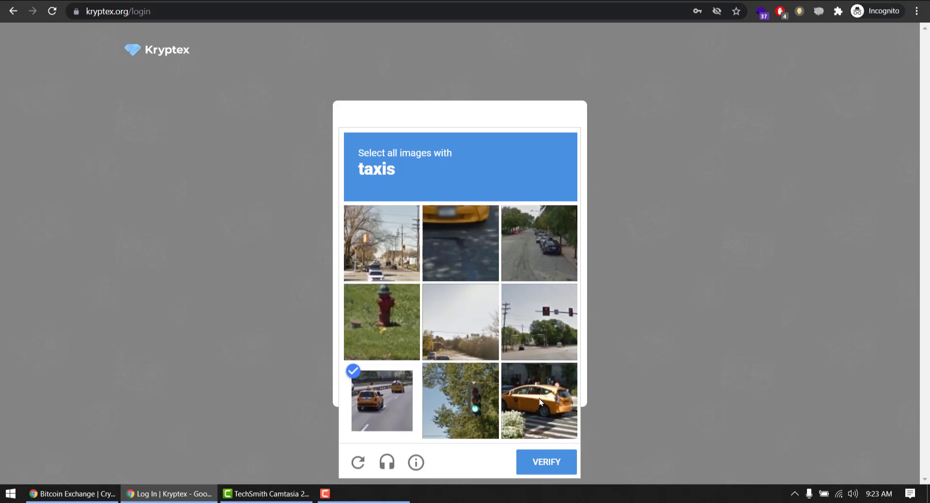
{"action": "left_click", "coordinate": [539, 398]}
{"action": "left_click", "coordinate": [451, 249]}
{"action": "left_click", "coordinate": [554, 463]}
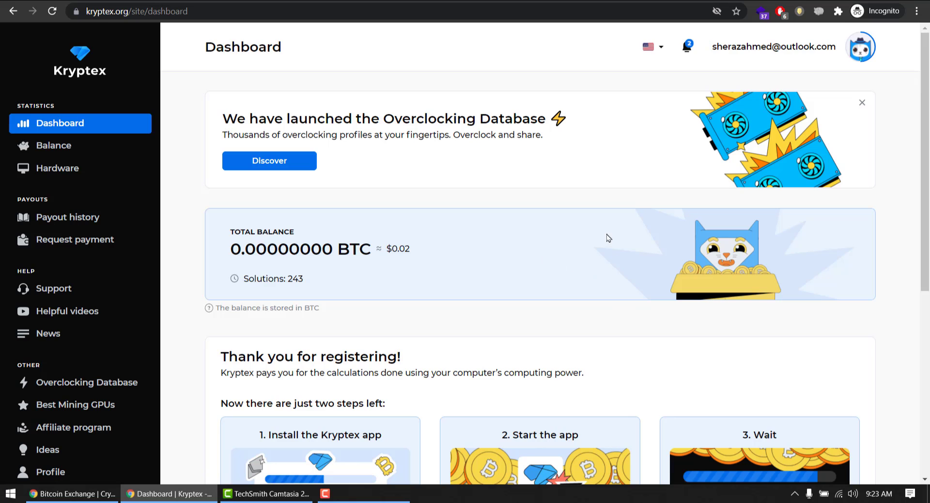
Step: Scroll to the registration steps and highlight the Install, Start and Wait step headings
{"action": "mouse_move", "coordinate": [917, 113]}
{"action": "left_mouse_down"}
{"action": "mouse_move", "coordinate": [917, 308]}
{"action": "mouse_move", "coordinate": [917, 86]}
{"action": "mouse_move", "coordinate": [918, 191]}
{"action": "left_mouse_up"}
{"action": "left_click_drag", "start_coordinate": [268, 244], "coordinate": [382, 244]}
{"action": "left_click_drag", "start_coordinate": [526, 245], "coordinate": [770, 251]}
{"action": "double_click", "coordinate": [774, 244]}
{"action": "left_click", "coordinate": [732, 207]}
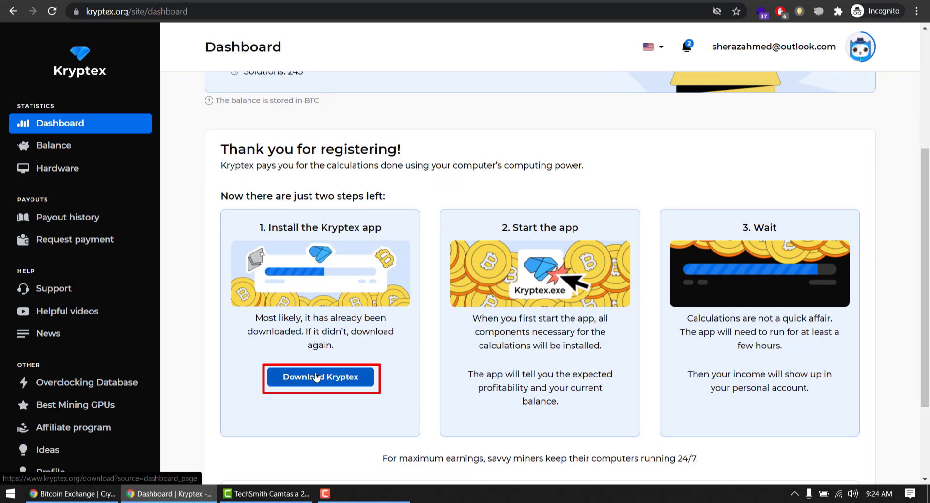
Step: Download kryptex-setup-4.15.20.exe, confirming IDM's duplicate-link prompt, then return to the browser
{"action": "left_click", "coordinate": [317, 377]}
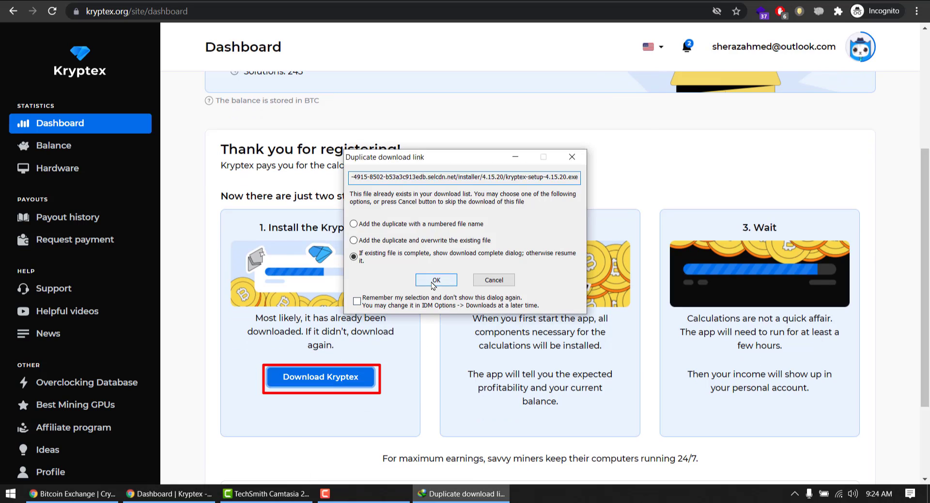
{"action": "left_click", "coordinate": [436, 280]}
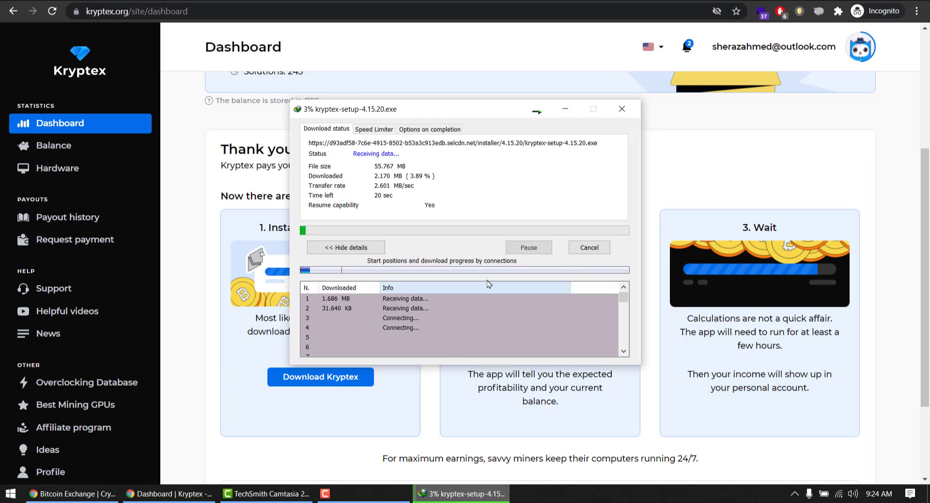
{"action": "left_click", "coordinate": [283, 213]}
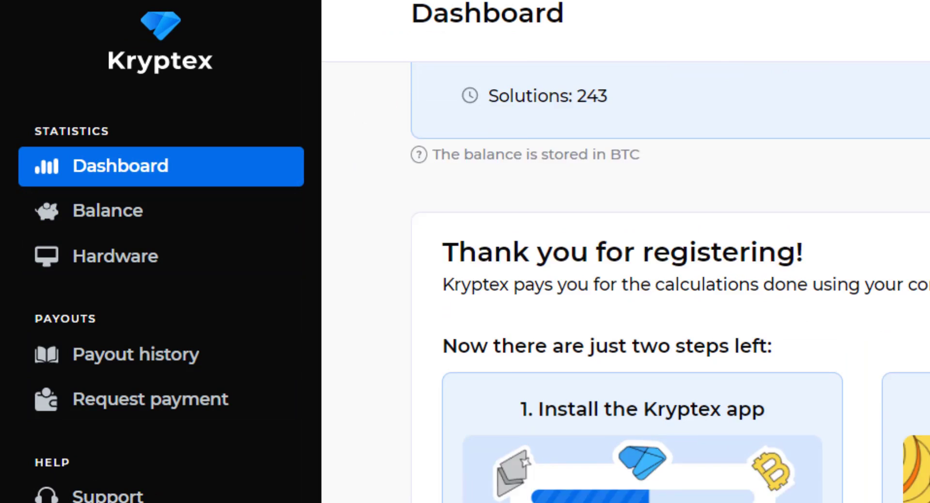
Step: Go to Request payment at the top of the Dashboard, then minimize Chrome
{"action": "scroll", "coordinate": [625, 281], "scroll_direction": "down", "scroll_amount": 3}
{"action": "scroll", "coordinate": [494, 315], "scroll_direction": "up", "scroll_amount": 5}
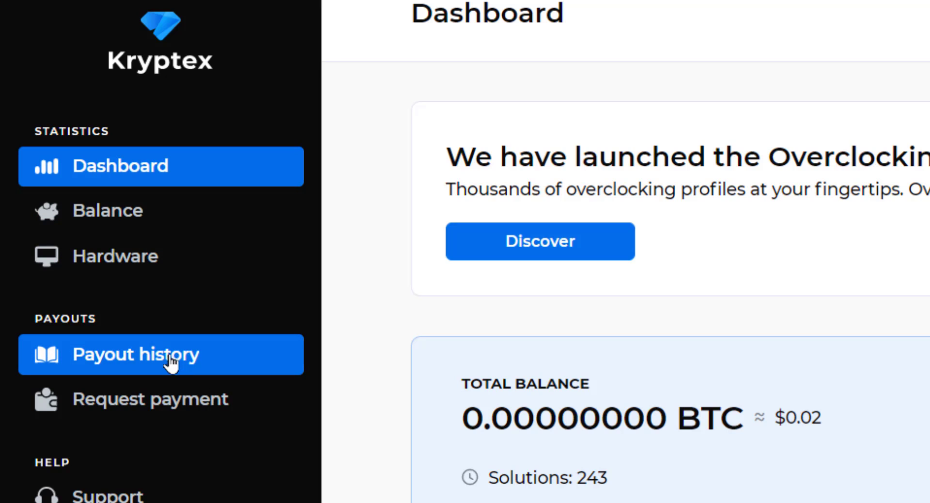
{"action": "left_click", "coordinate": [212, 407]}
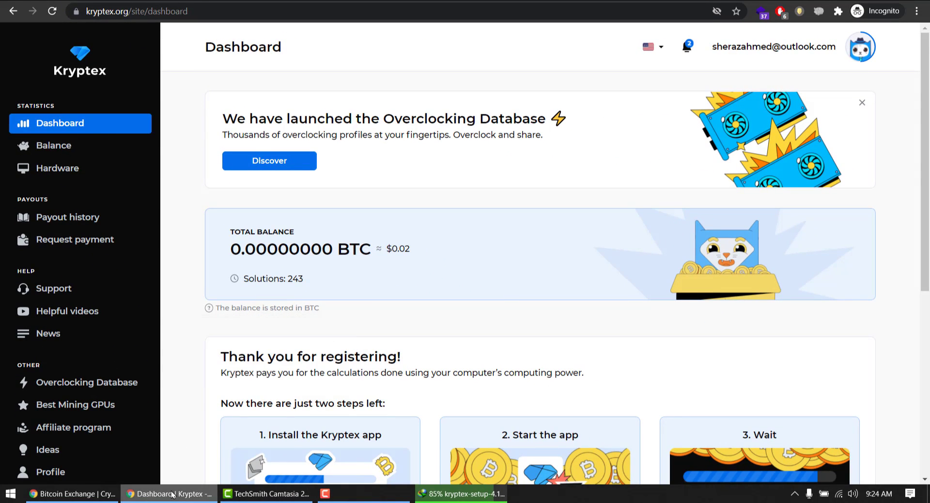
{"action": "left_click", "coordinate": [172, 495]}
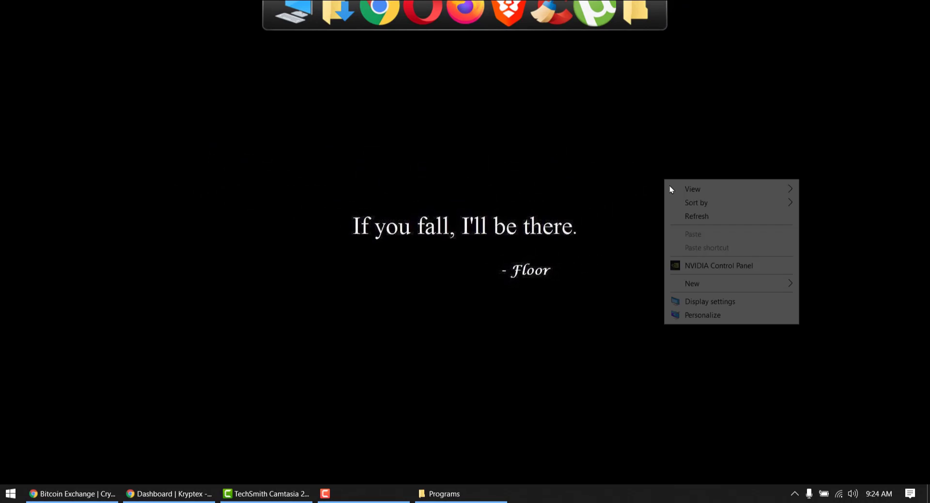
Step: Refresh the Windows desktop from its context menu so the Kryptex Sign In window appears
{"action": "left_click", "coordinate": [686, 209]}
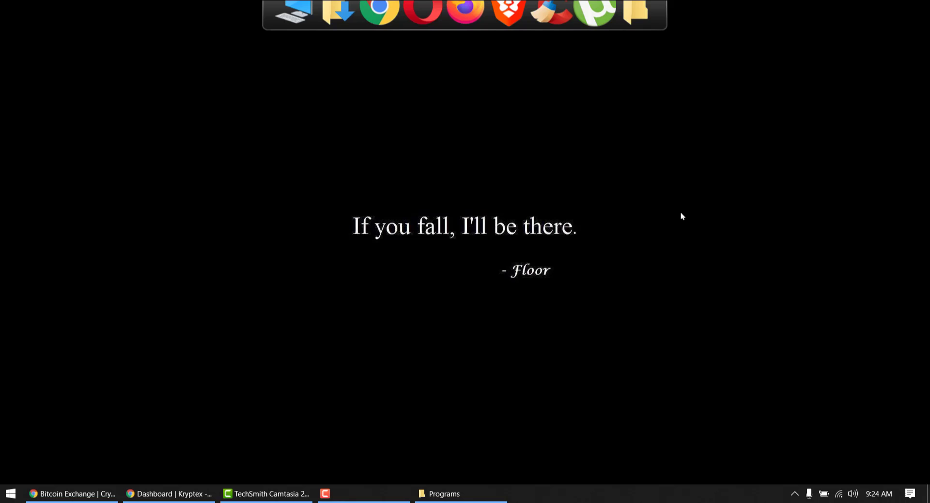
{"action": "right_click", "coordinate": [665, 207]}
{"action": "left_click", "coordinate": [685, 242]}
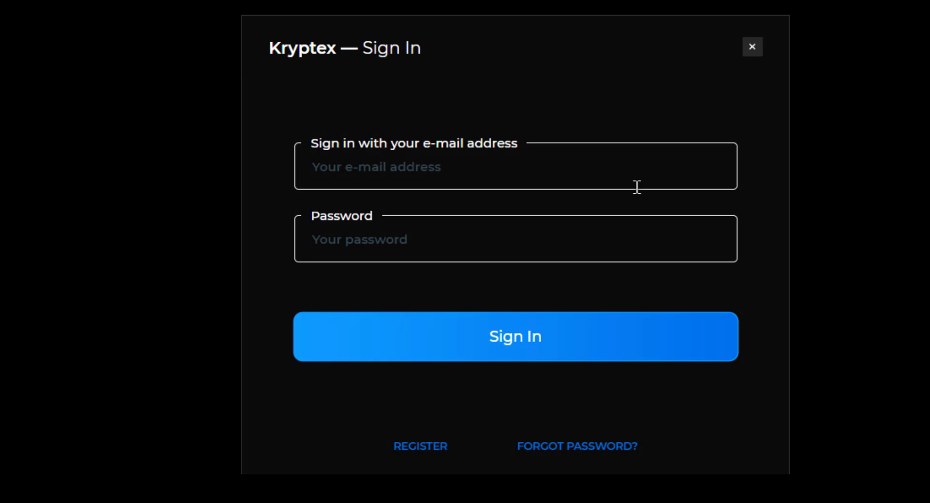
Step: Sign in to the Kryptex app with the account e-mail and password
{"action": "left_click", "coordinate": [605, 165]}
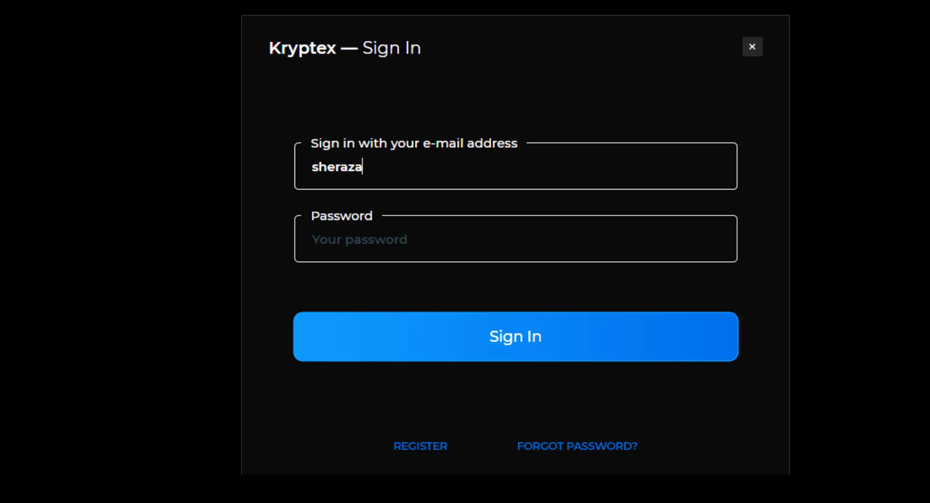
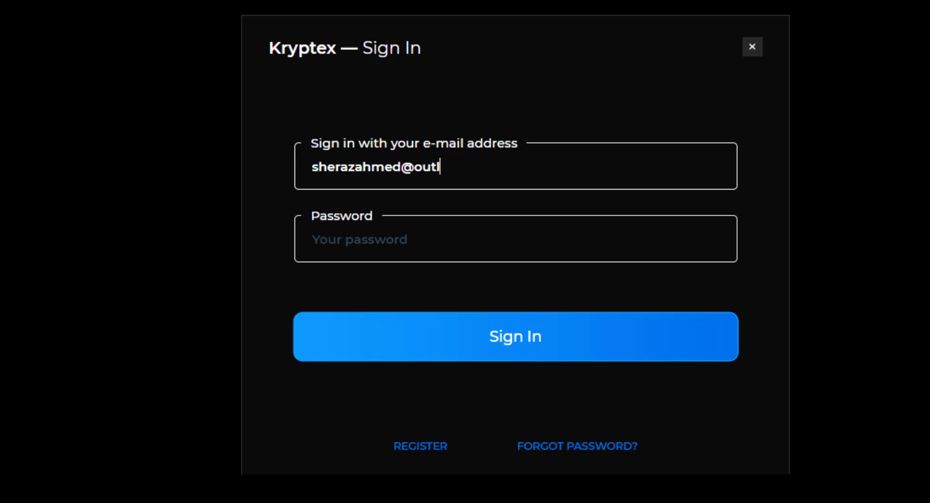
{"action": "key", "text": "Tab"}
{"action": "type", "text": "s"}
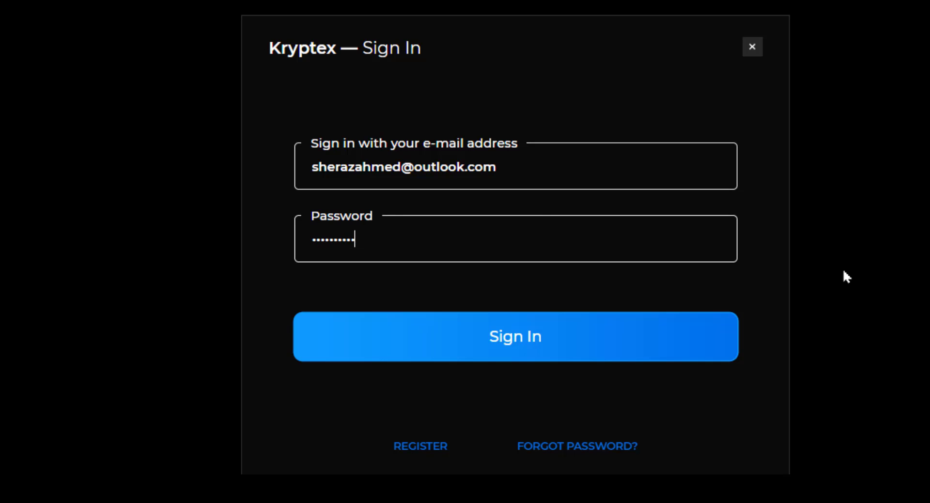
{"action": "left_click", "coordinate": [617, 344]}
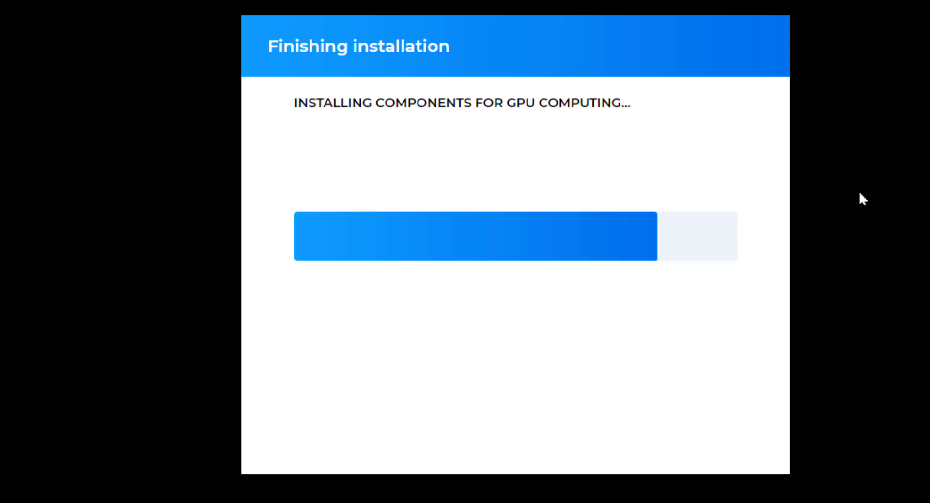
Step: After the GPU components finish installing, open a context menu near the top-right of the screen
{"action": "right_click", "coordinate": [877, 125]}
Step: Dismiss the context menu with Escape while Kryptex runs in Lite mode
{"action": "key", "text": "Escape"}
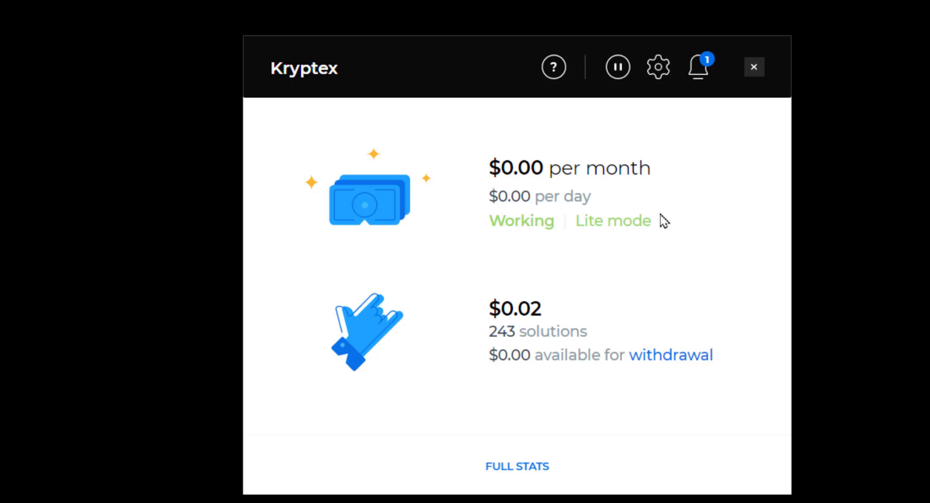
Step: In mining settings, turn off Use CPU, keep Lite mode while in use, and tick Pro mode
{"action": "left_click", "coordinate": [655, 78]}
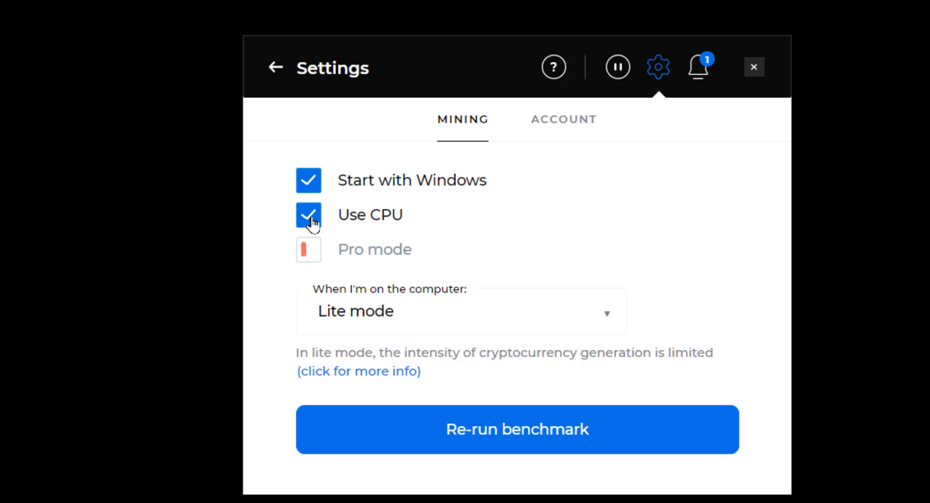
{"action": "left_click", "coordinate": [312, 224]}
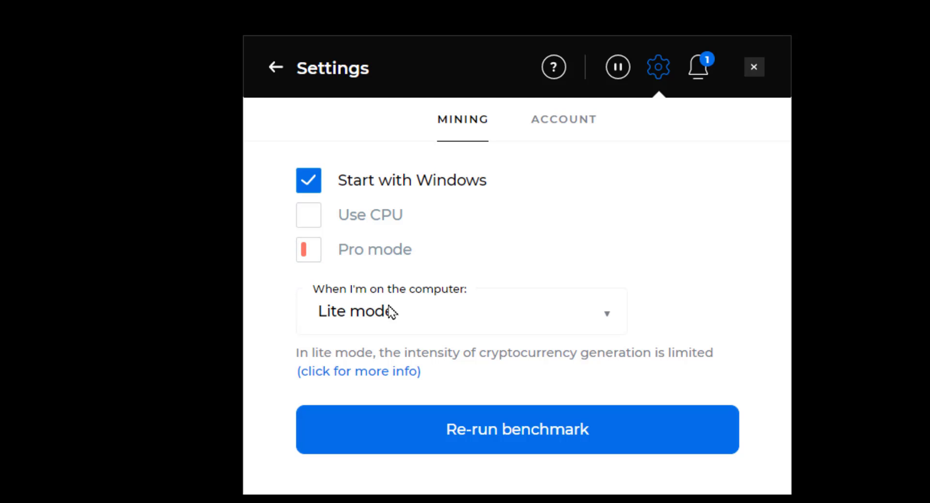
{"action": "left_click", "coordinate": [458, 316]}
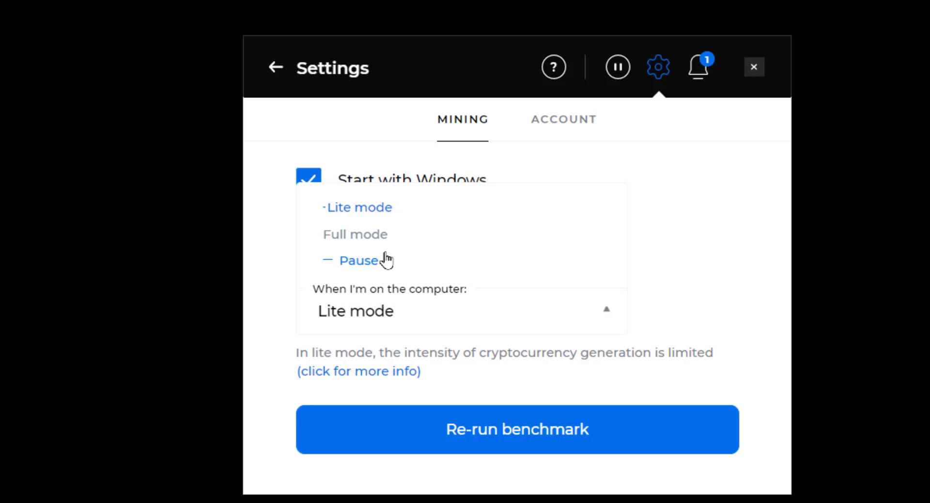
{"action": "left_click", "coordinate": [272, 326]}
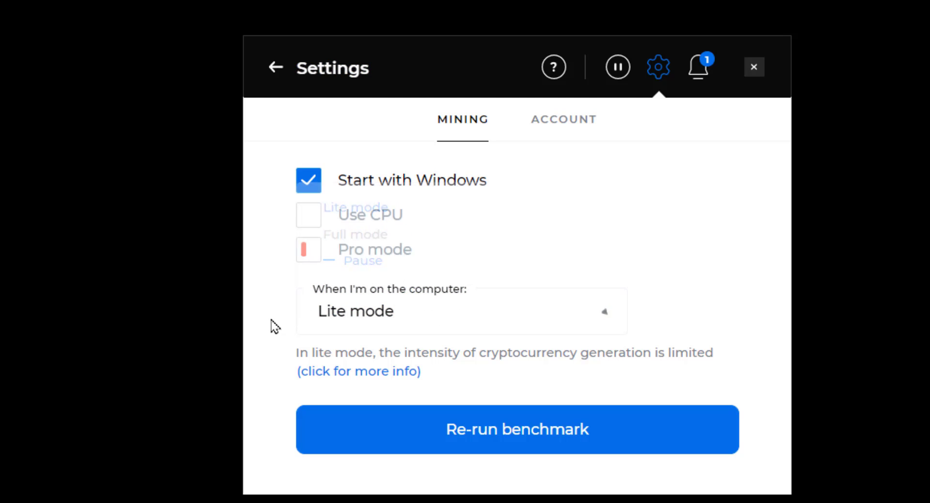
{"action": "left_click", "coordinate": [308, 252]}
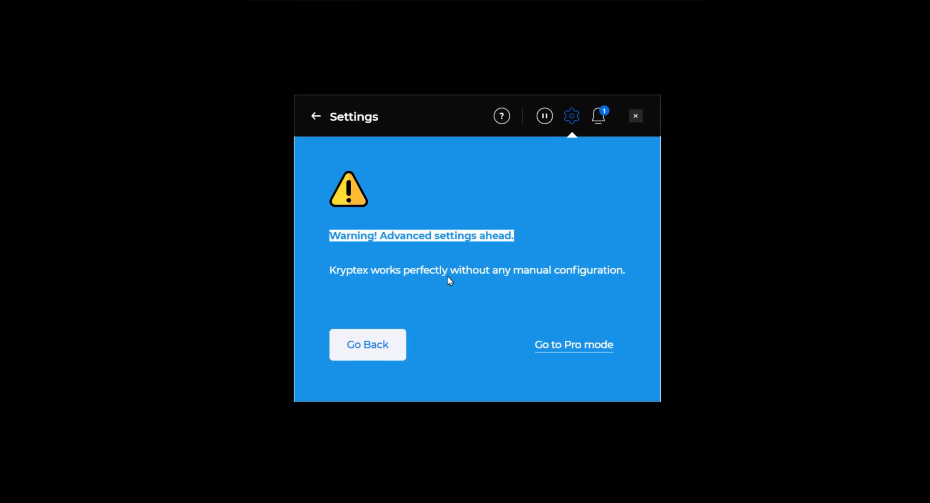
Step: Turn on Pro mode, look through the algorithm and miner lists, and close Settings
{"action": "left_click", "coordinate": [550, 332]}
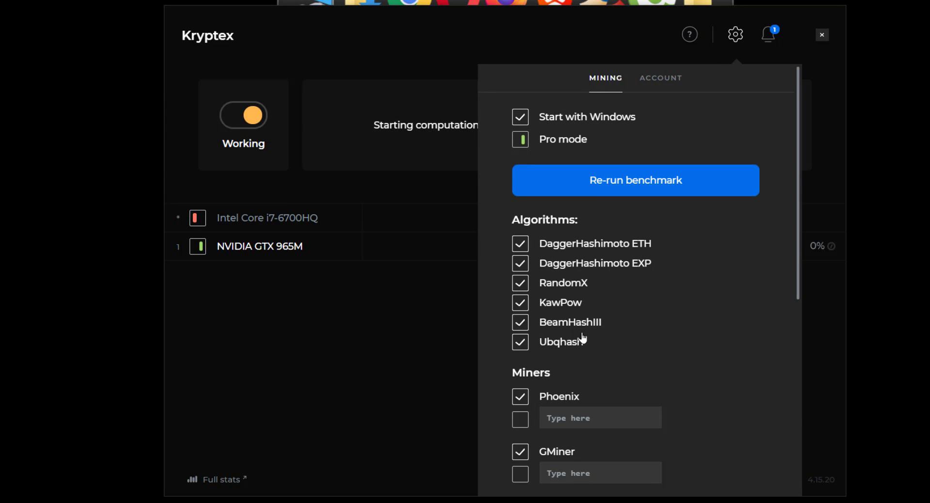
{"action": "left_click_drag", "start_coordinate": [799, 256], "coordinate": [789, 465]}
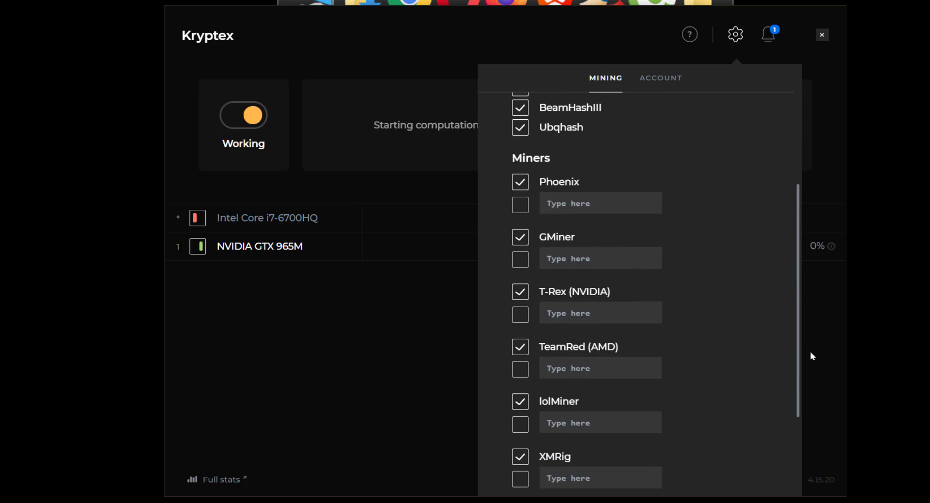
{"action": "left_click_drag", "start_coordinate": [813, 356], "coordinate": [812, 238]}
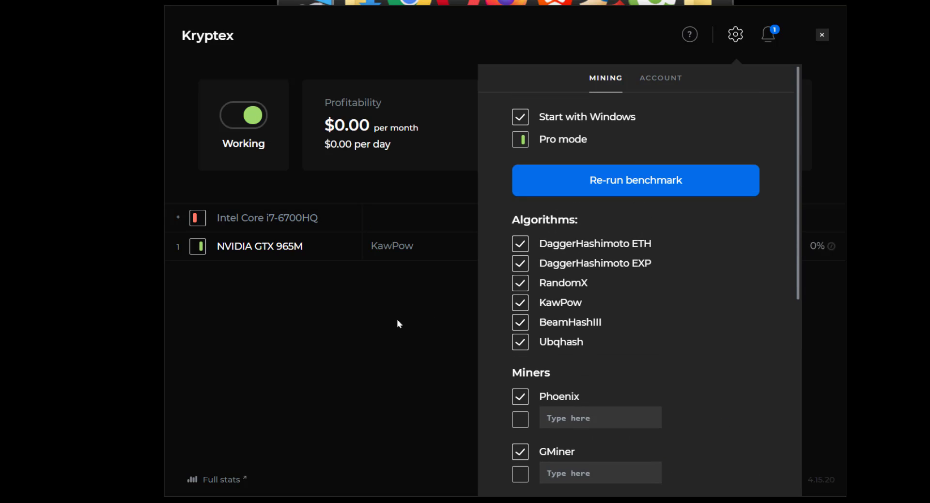
{"action": "left_click", "coordinate": [311, 333]}
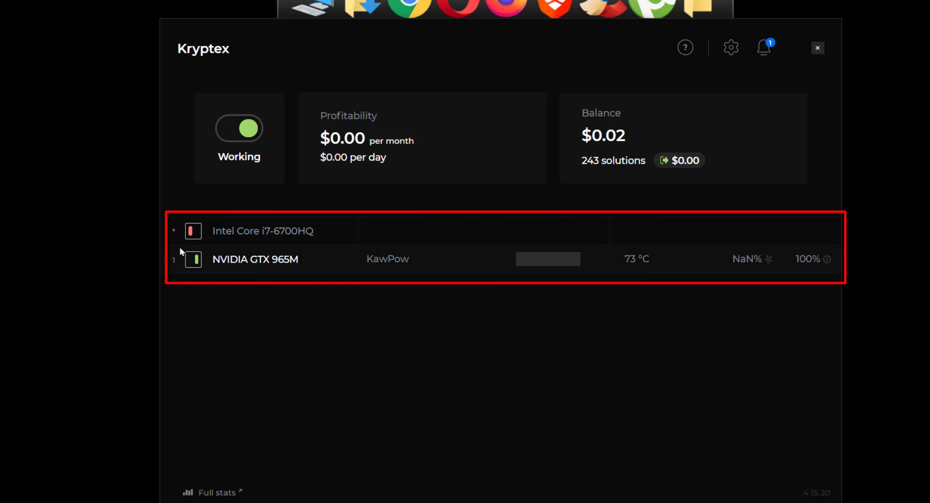
Step: Tick the Intel Core i7-6700HQ checkbox so the CPU mines RandomX
{"action": "left_click", "coordinate": [193, 231]}
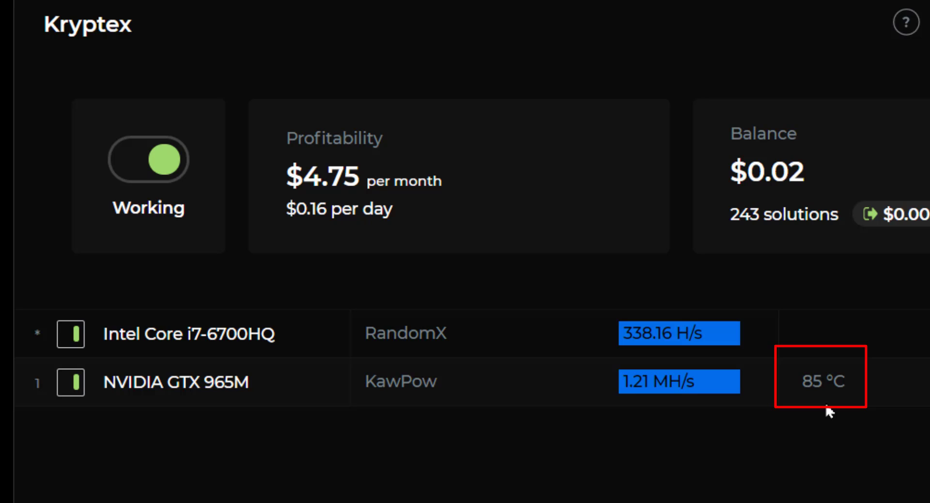
Step: Untick the Intel Core i7-6700HQ so only the GTX 965M keeps mining KawPow
{"action": "left_click", "coordinate": [78, 334]}
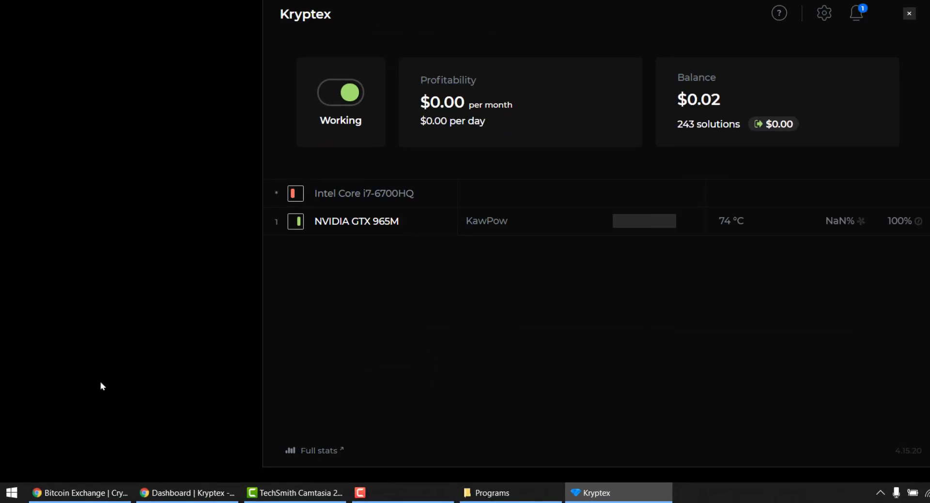
Step: Launch dxdiag through the Windows Run dialog to show the System tab
{"action": "left_click", "coordinate": [22, 487]}
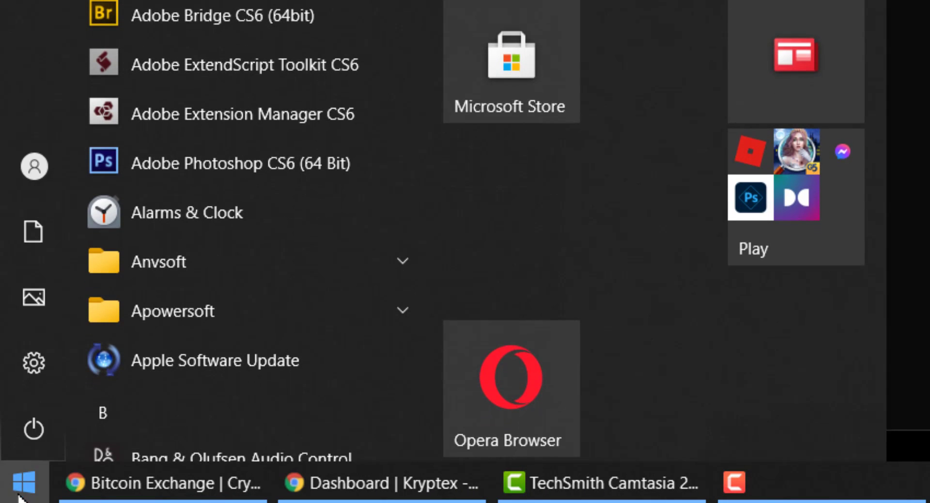
{"action": "type", "text": "run"}
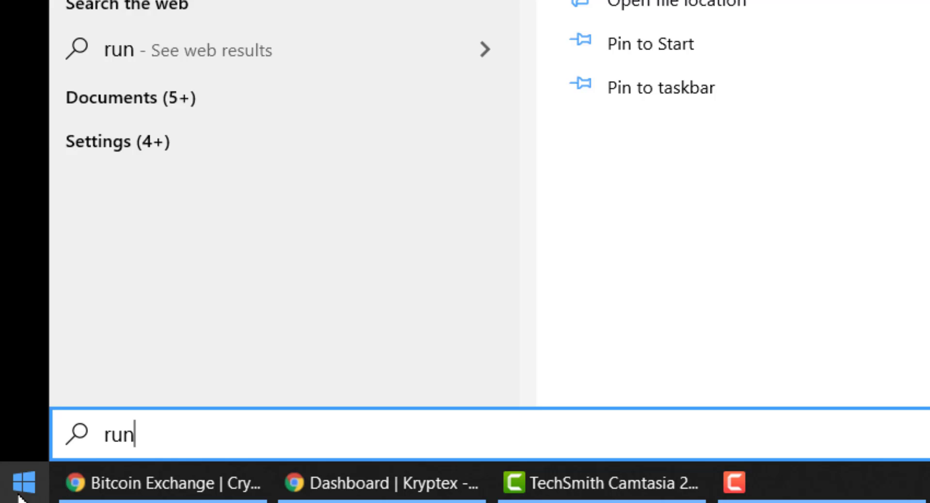
{"action": "key", "text": "Return"}
{"action": "type", "text": "dx"}
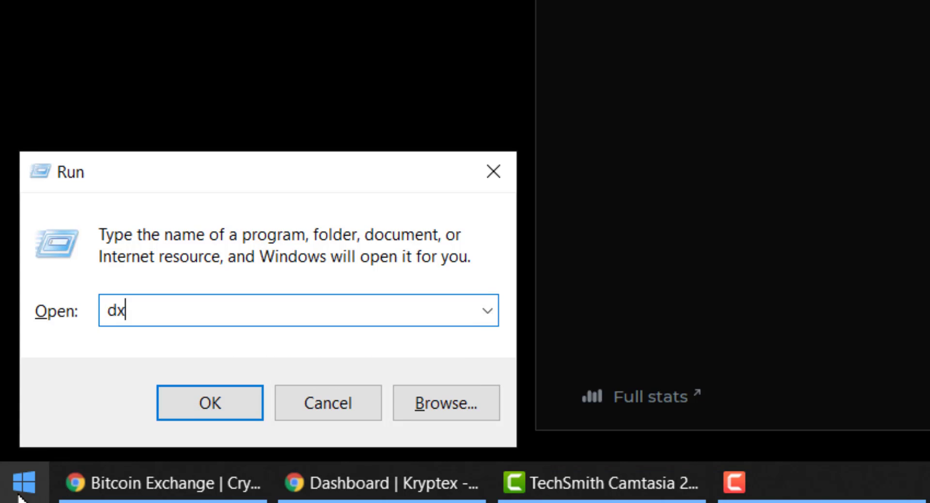
{"action": "type", "text": "diag"}
{"action": "key", "text": "Return"}
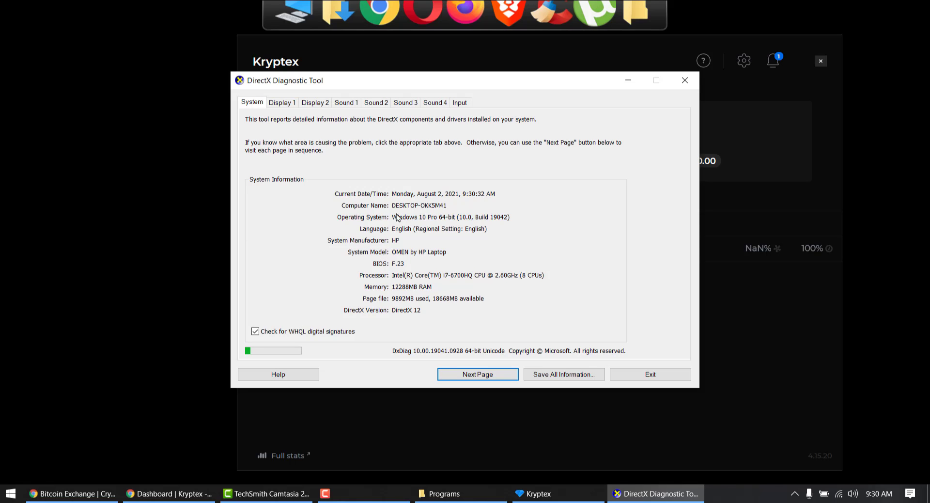
Step: View the Display 1 adapter details and reposition the Kryptex window beside the tool
{"action": "left_click", "coordinate": [283, 103]}
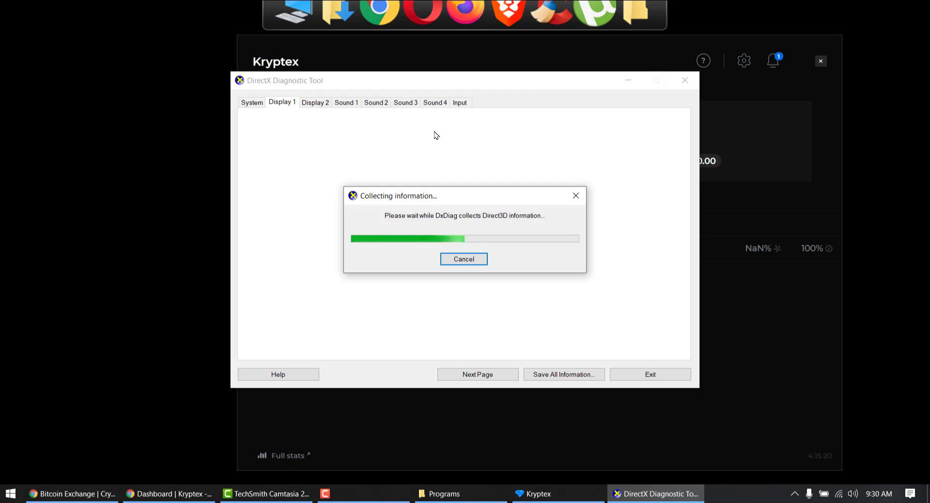
{"action": "left_click", "coordinate": [532, 434]}
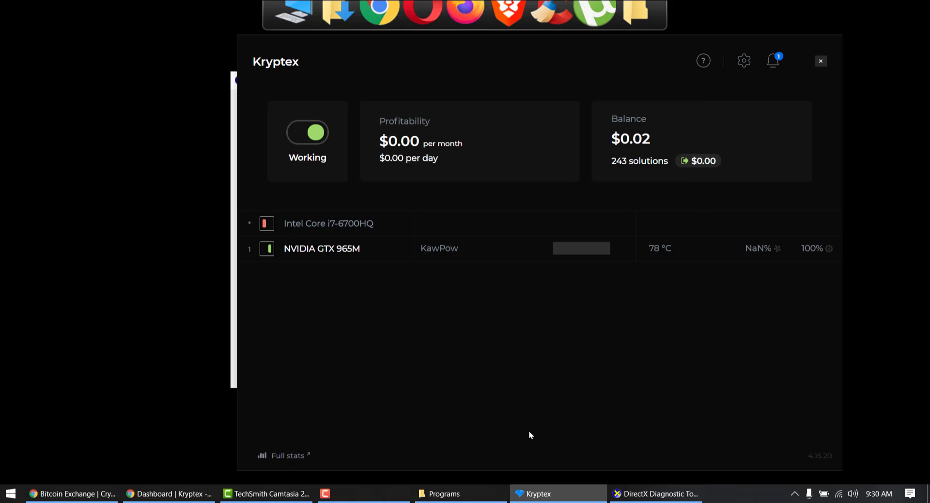
{"action": "left_click_drag", "start_coordinate": [384, 68], "coordinate": [523, 73]}
{"action": "left_click_drag", "start_coordinate": [358, 196], "coordinate": [116, 142]}
{"action": "mouse_move", "coordinate": [610, 46]}
{"action": "left_mouse_down"}
{"action": "mouse_move", "coordinate": [405, 38]}
{"action": "mouse_move", "coordinate": [532, 45]}
{"action": "mouse_move", "coordinate": [522, 47]}
{"action": "left_mouse_up"}
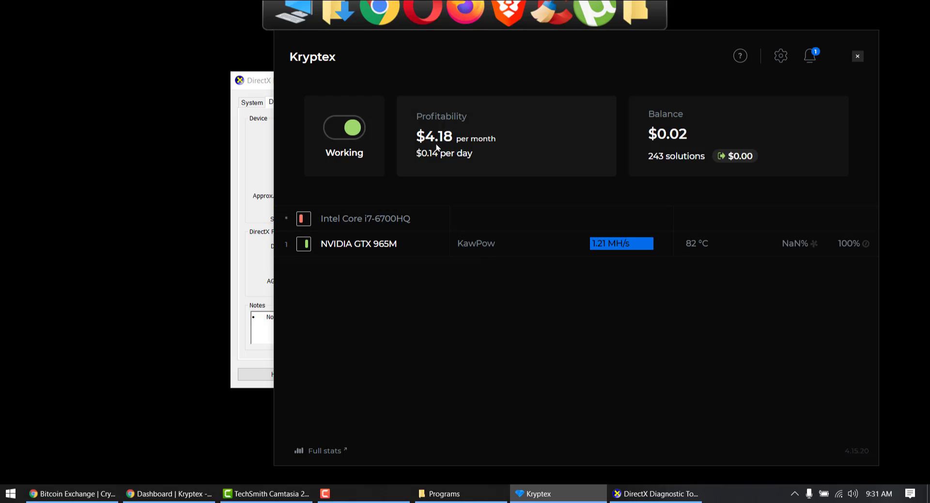
Step: Review the GeForce GTX 965M details on the Display 2 tab
{"action": "left_click", "coordinate": [253, 161]}
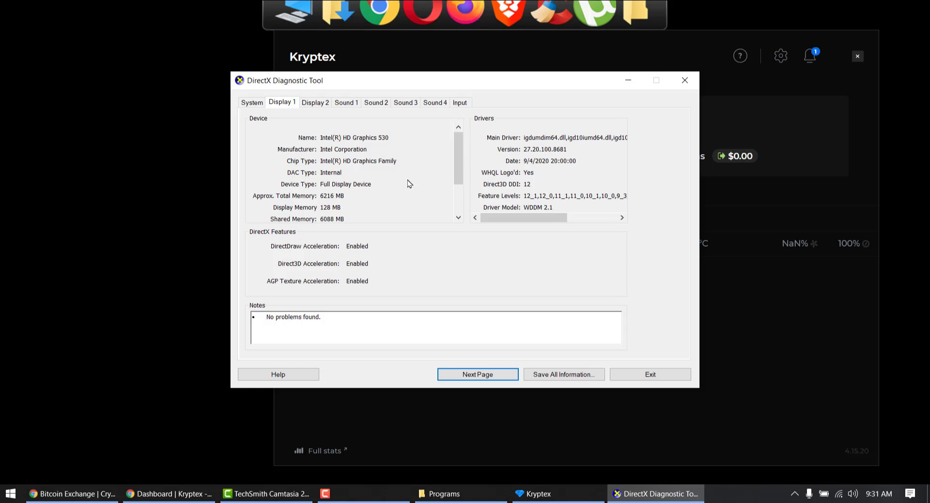
{"action": "left_click_drag", "start_coordinate": [432, 81], "coordinate": [314, 95]}
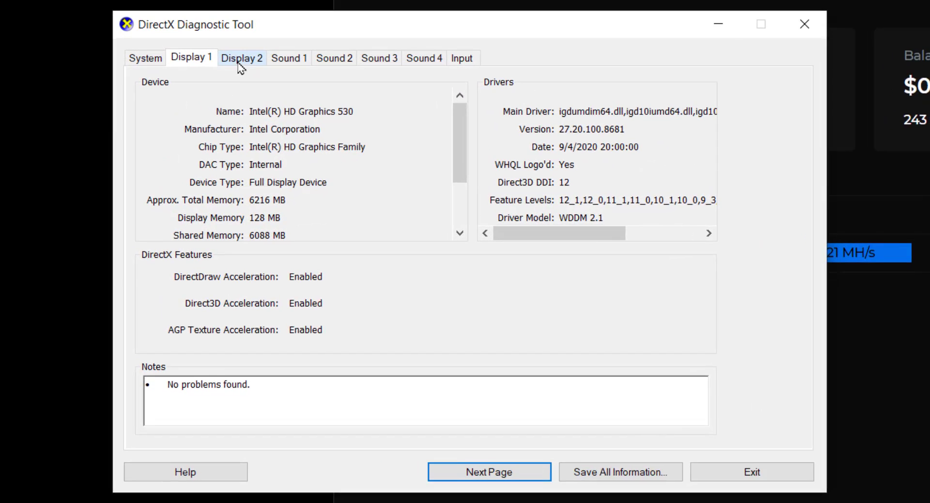
{"action": "left_click", "coordinate": [213, 115]}
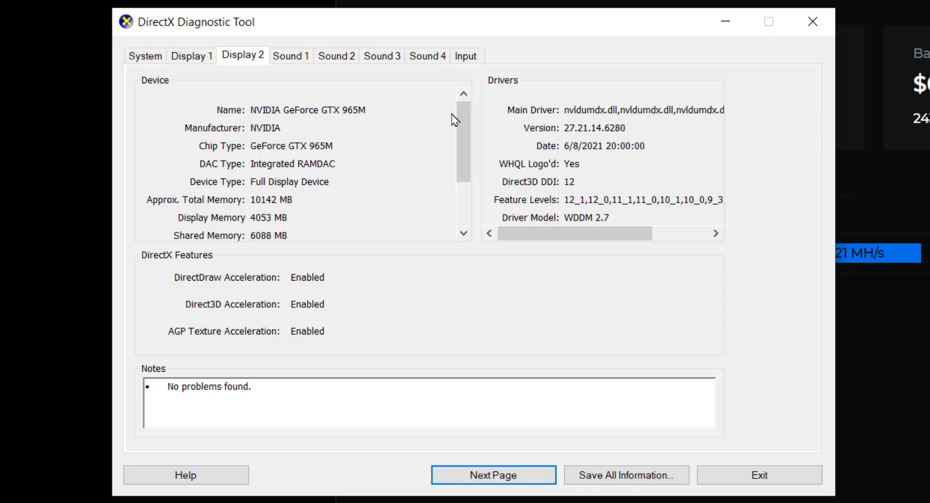
{"action": "left_click_drag", "start_coordinate": [461, 141], "coordinate": [463, 148]}
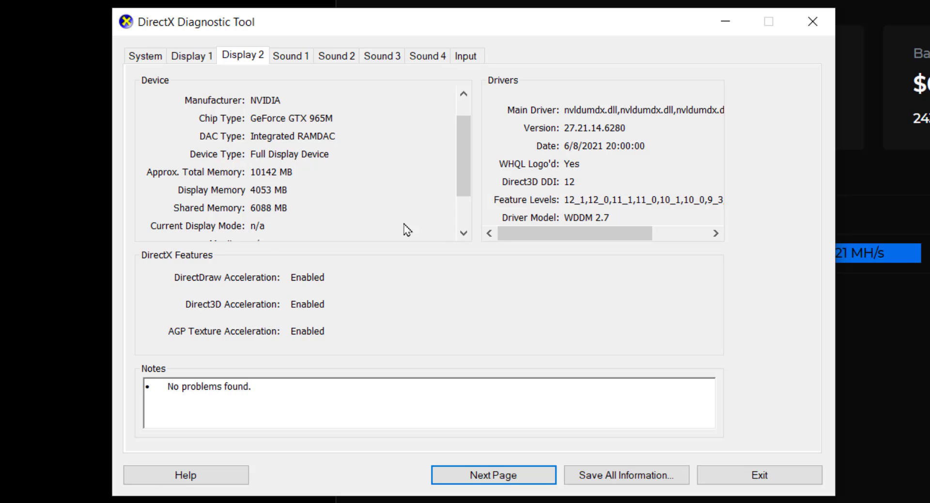
{"action": "mouse_move", "coordinate": [461, 181]}
{"action": "left_mouse_down"}
{"action": "mouse_move", "coordinate": [464, 143]}
{"action": "mouse_move", "coordinate": [468, 202]}
{"action": "left_mouse_up"}
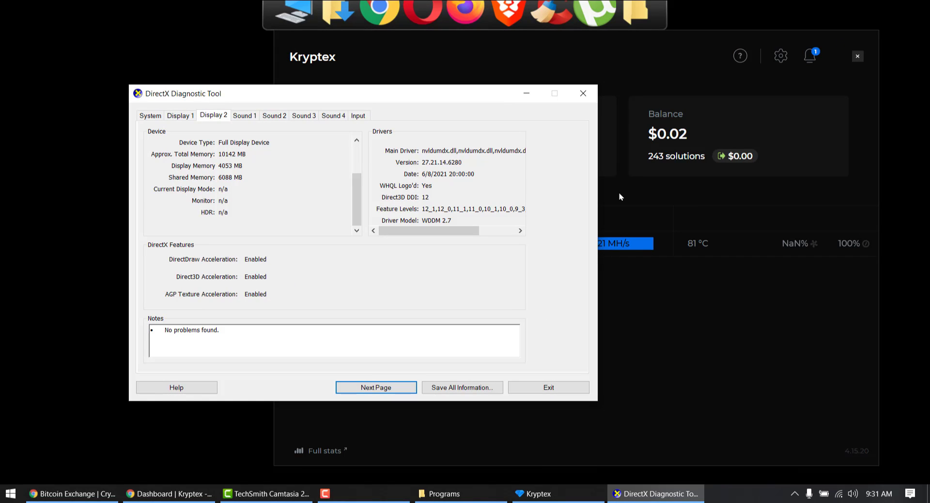
Step: Exit DxDiag, move the Kryptex window left, and check the hidden tray icons
{"action": "left_click", "coordinate": [546, 390]}
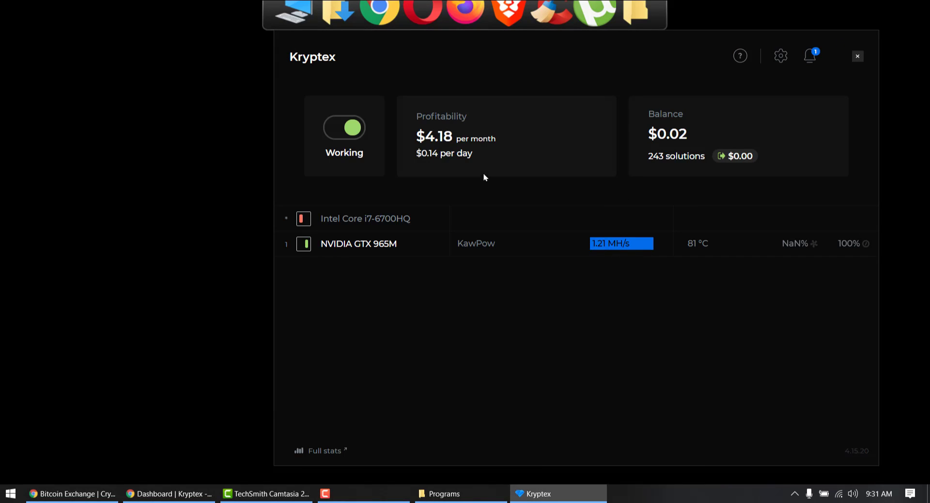
{"action": "mouse_move", "coordinate": [451, 70]}
{"action": "left_mouse_down"}
{"action": "mouse_move", "coordinate": [297, 83]}
{"action": "mouse_move", "coordinate": [319, 79]}
{"action": "left_mouse_up"}
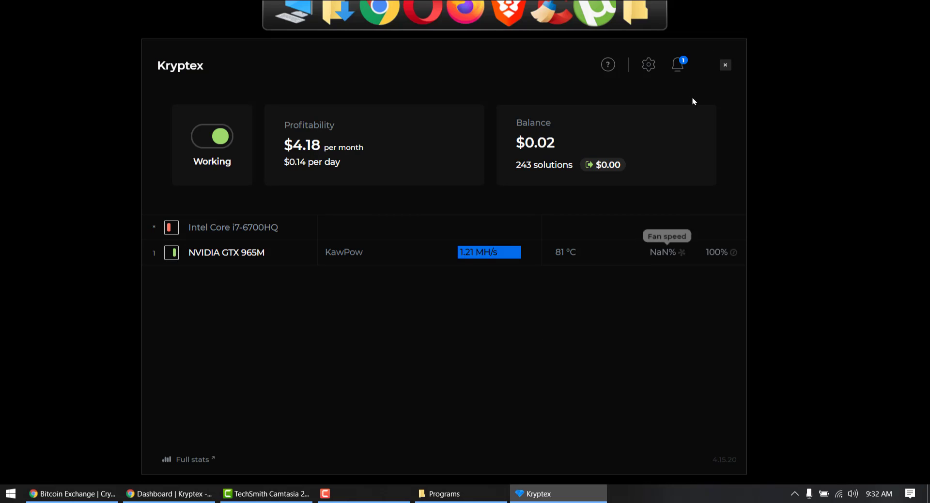
{"action": "left_click", "coordinate": [794, 493]}
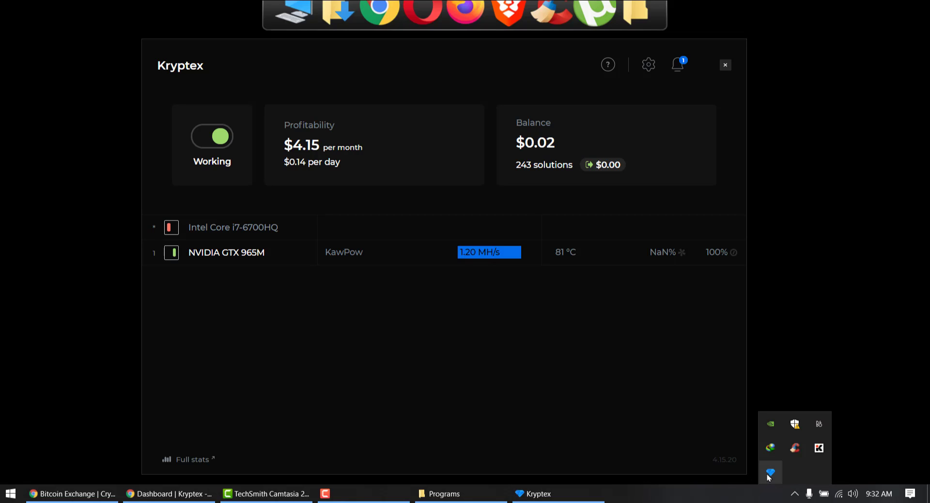
{"action": "left_click", "coordinate": [512, 240]}
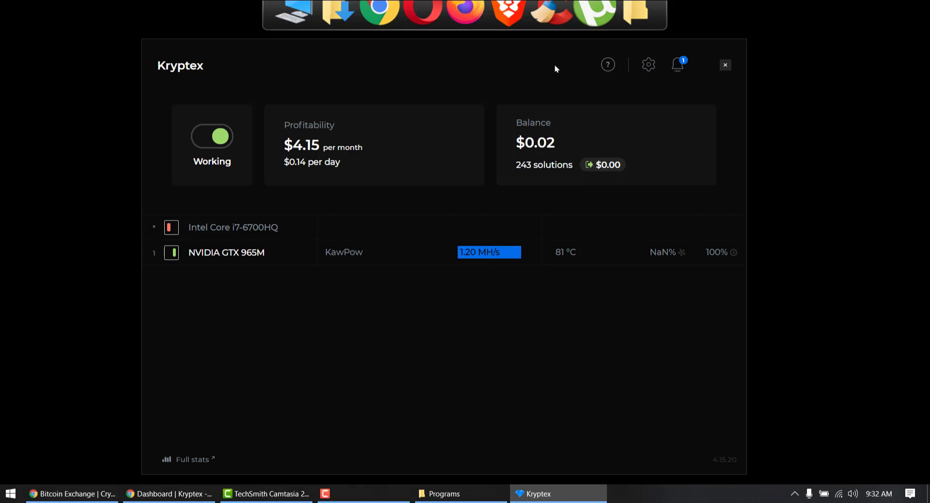
Step: Open Full stats online and read the Balance page cards: 243 solutions, 0.00000000 BTC
{"action": "left_click", "coordinate": [177, 462]}
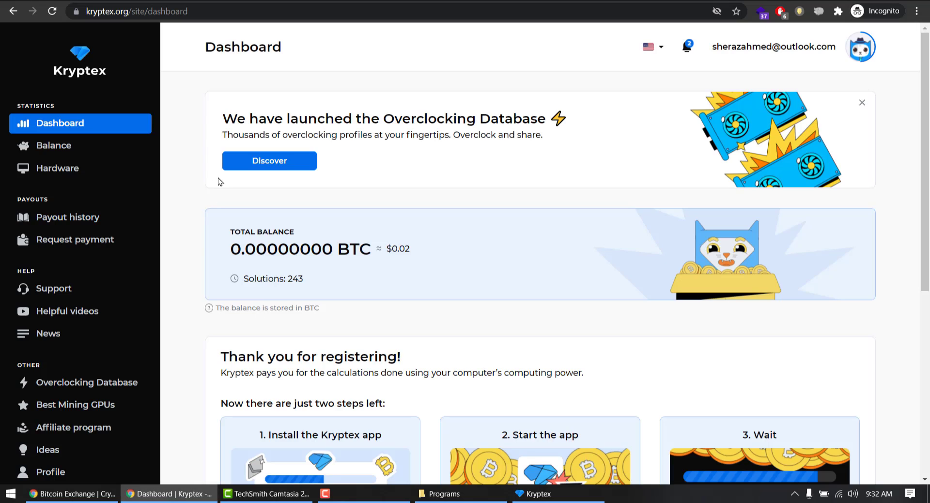
{"action": "left_click", "coordinate": [72, 145]}
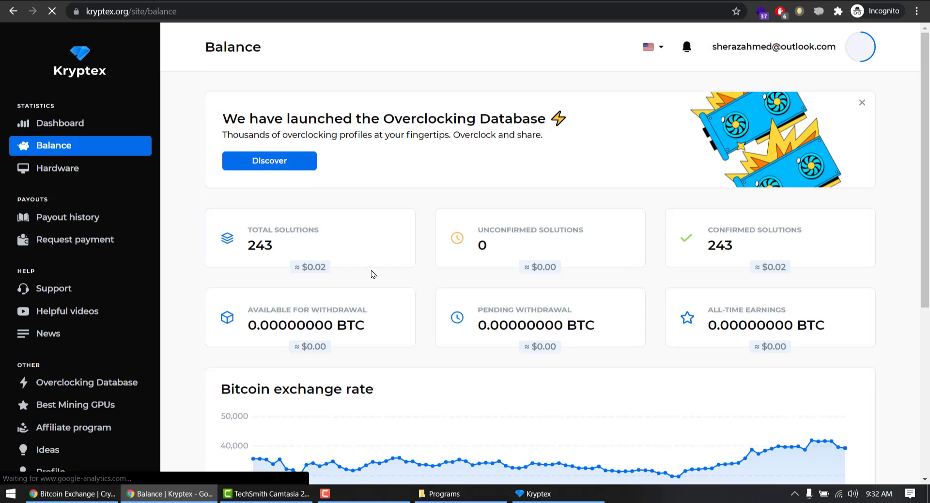
{"action": "mouse_move", "coordinate": [263, 250]}
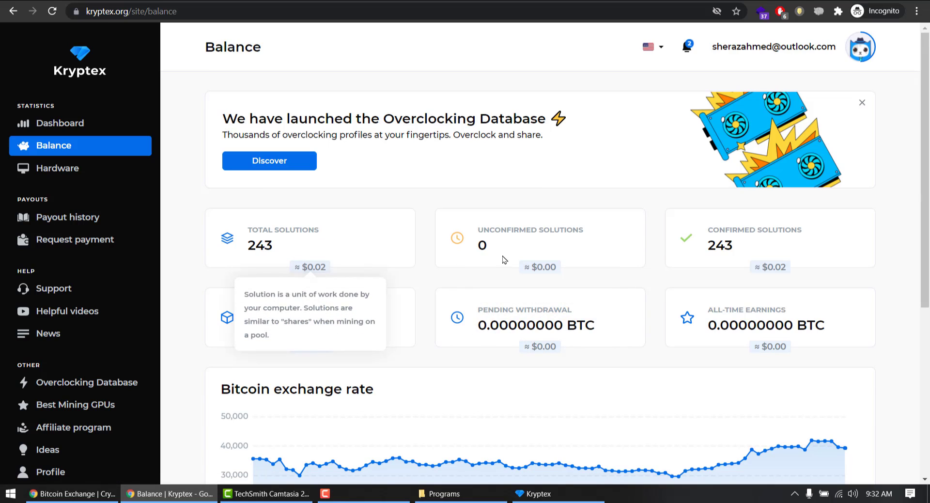
{"action": "mouse_move", "coordinate": [505, 259]}
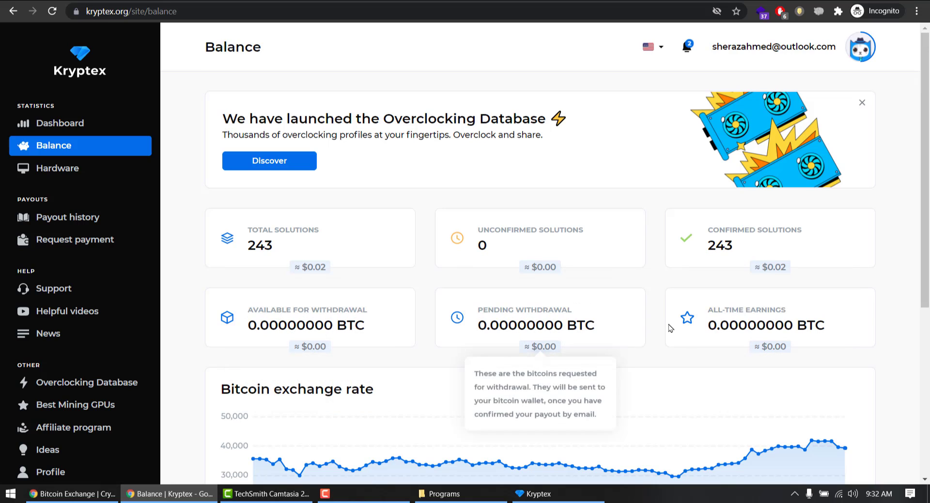
Step: Open the Bitcoin payout request form and scroll through it
{"action": "mouse_move", "coordinate": [321, 292]}
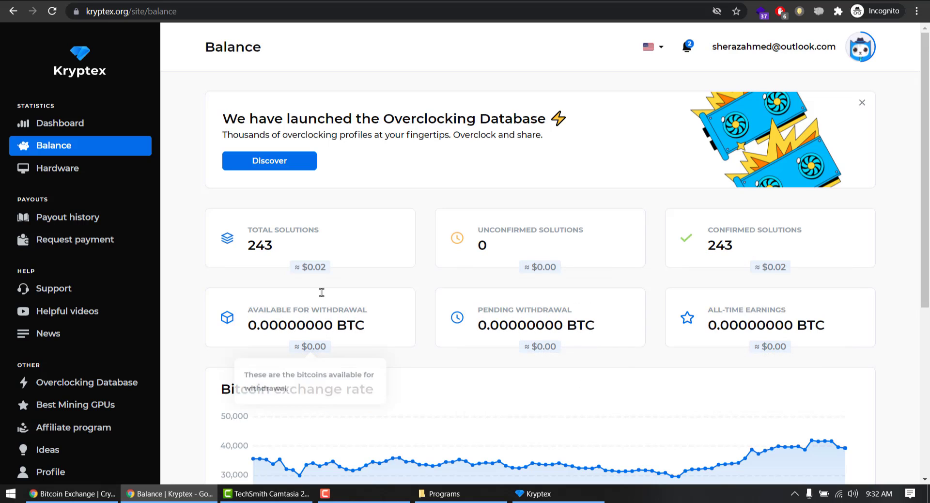
{"action": "left_click", "coordinate": [86, 244]}
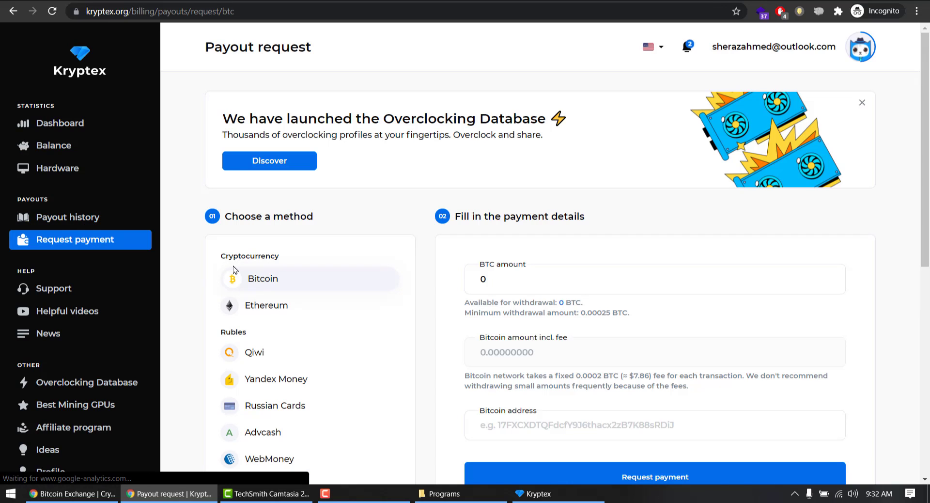
{"action": "scroll", "coordinate": [220, 175], "scroll_direction": "down", "scroll_amount": 3}
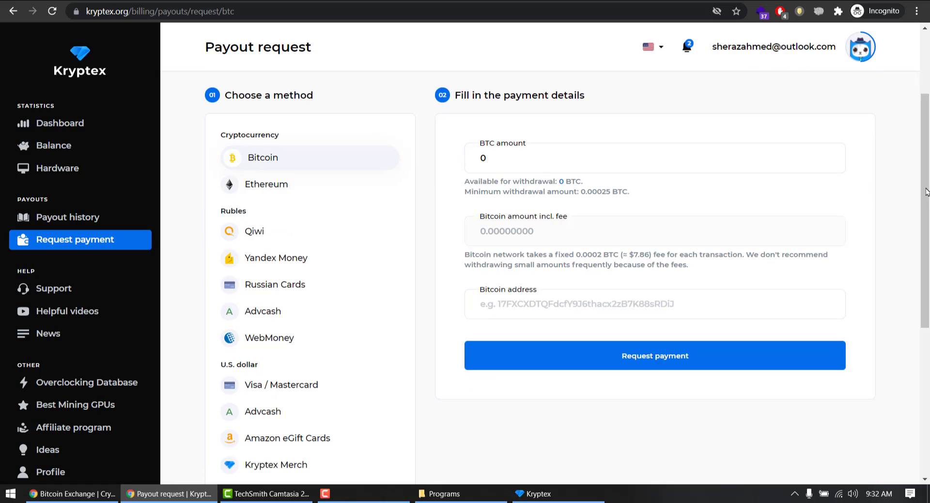
{"action": "mouse_move", "coordinate": [926, 195]}
{"action": "left_mouse_down"}
{"action": "mouse_move", "coordinate": [926, 340]}
{"action": "mouse_move", "coordinate": [926, 223]}
{"action": "left_mouse_up"}
{"action": "scroll", "coordinate": [778, 223], "scroll_direction": "up", "scroll_amount": 1}
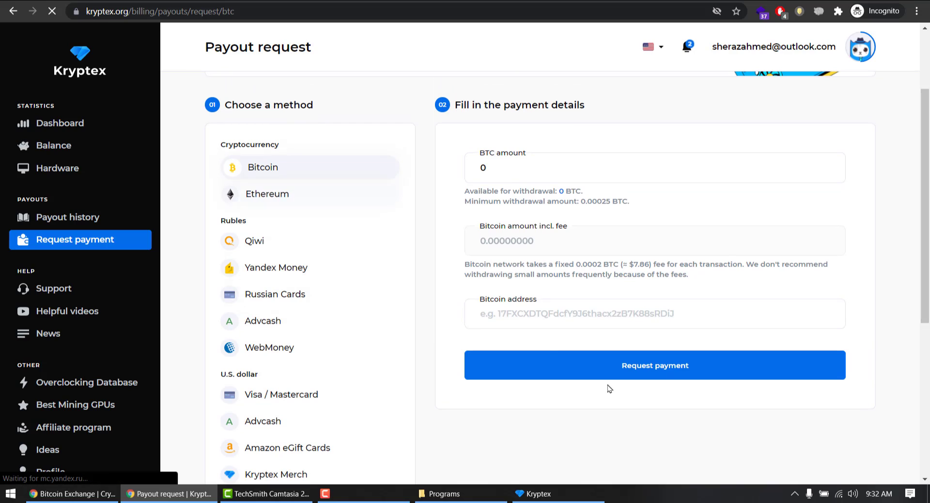
{"action": "left_click", "coordinate": [622, 367]}
Step: Switch the payout method to Ethereum and focus its wallet address field
{"action": "left_click", "coordinate": [294, 196]}
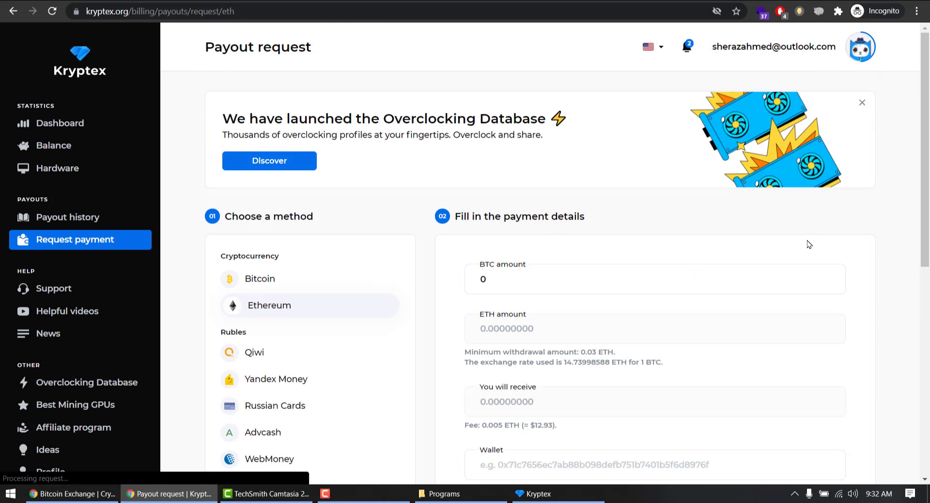
{"action": "scroll", "coordinate": [913, 246], "scroll_direction": "down", "scroll_amount": 3}
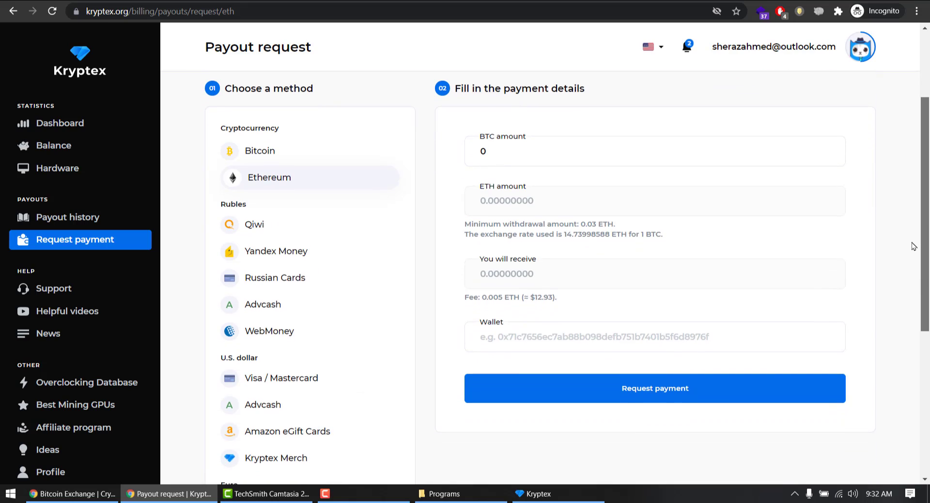
{"action": "left_click", "coordinate": [601, 327]}
{"action": "left_click_drag", "start_coordinate": [928, 284], "coordinate": [929, 253]}
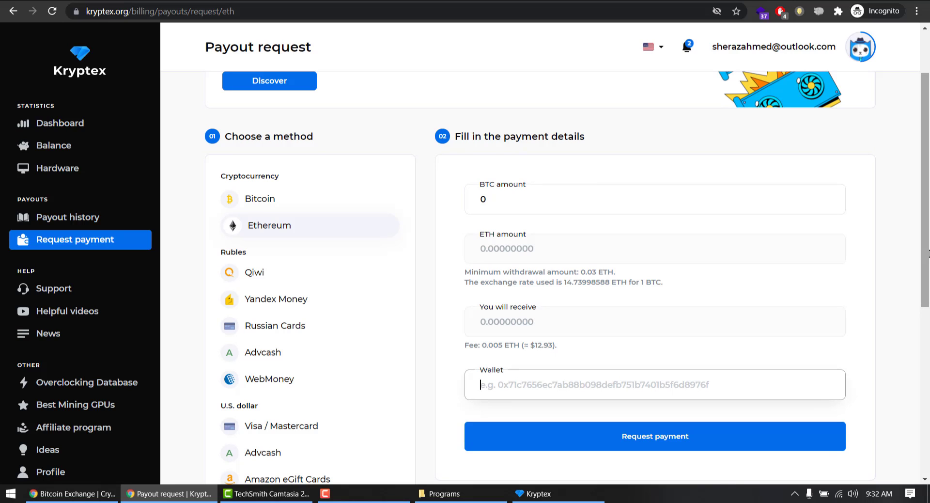
Step: Return the payout method to Bitcoin and switch to the Binance window
{"action": "left_click", "coordinate": [283, 200]}
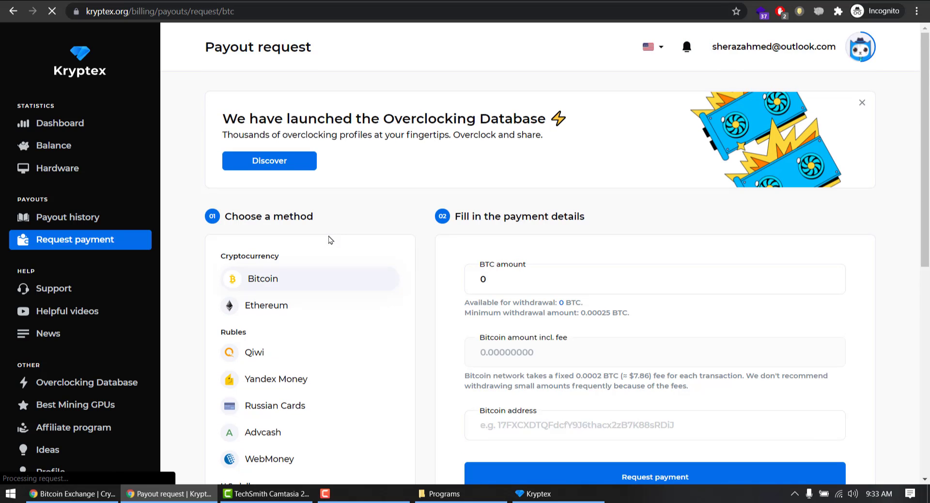
{"action": "scroll", "coordinate": [521, 300], "scroll_direction": "down", "scroll_amount": 1}
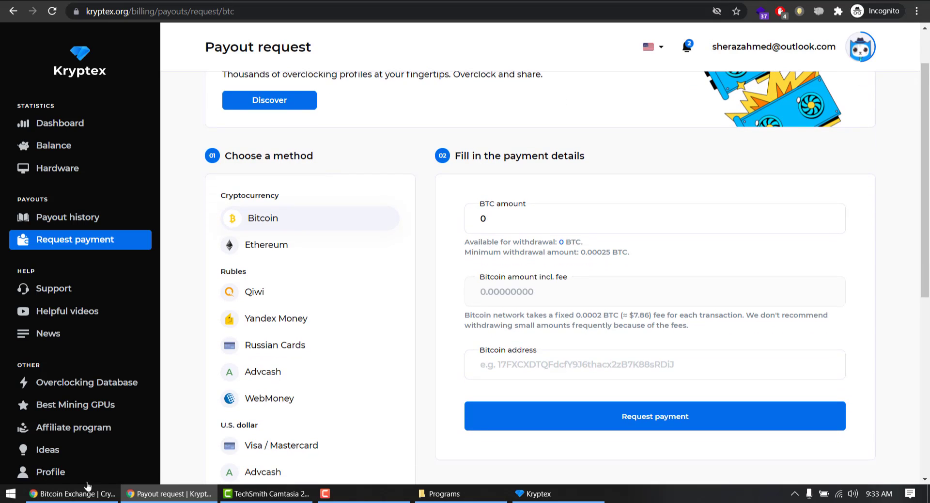
{"action": "key", "text": "alt+Tab"}
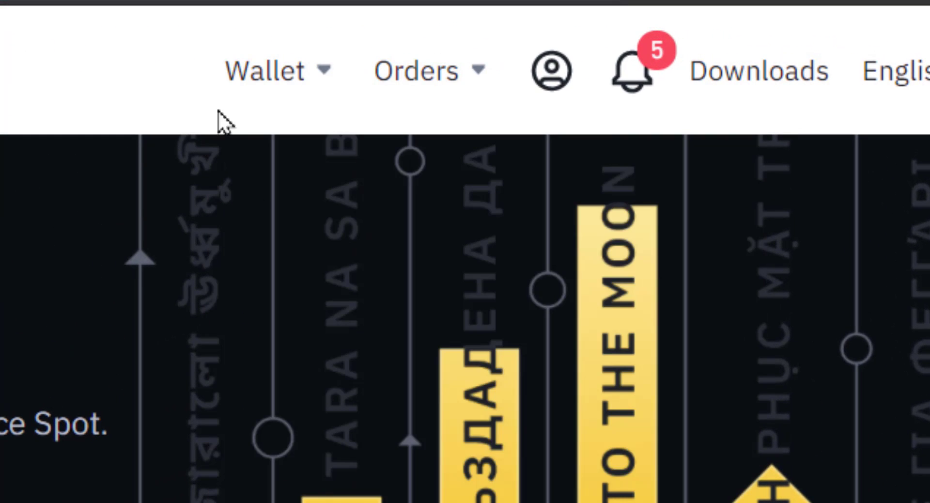
Step: Open Fiat and Spot (Deposit & Withdraw) from Binance's Wallet menu
{"action": "mouse_move", "coordinate": [263, 92]}
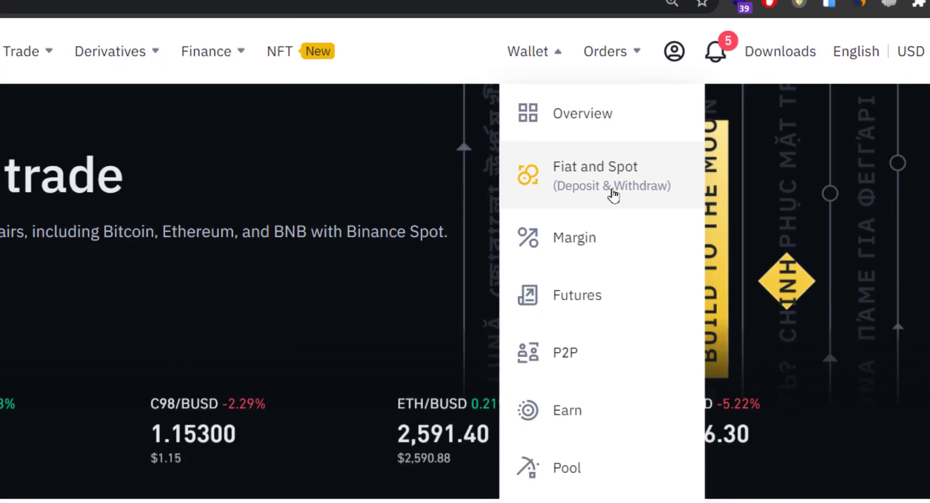
{"action": "left_click", "coordinate": [431, 344]}
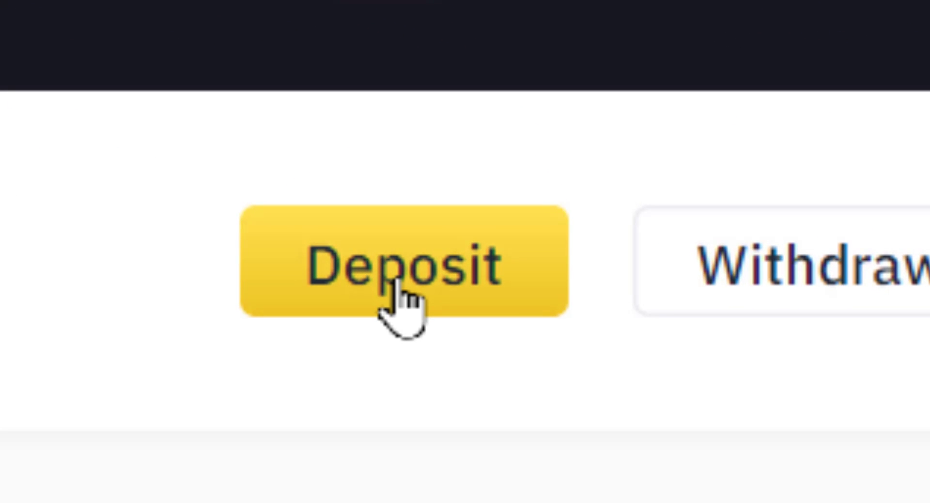
Step: Copy the BTC deposit address for the Bitcoin (BTC) network from Deposit Crypto
{"action": "left_click", "coordinate": [461, 145]}
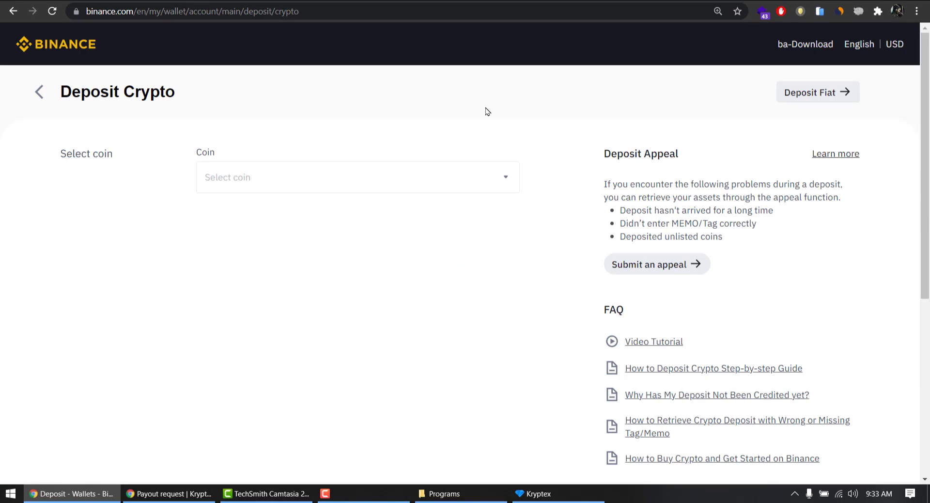
{"action": "left_click", "coordinate": [341, 176]}
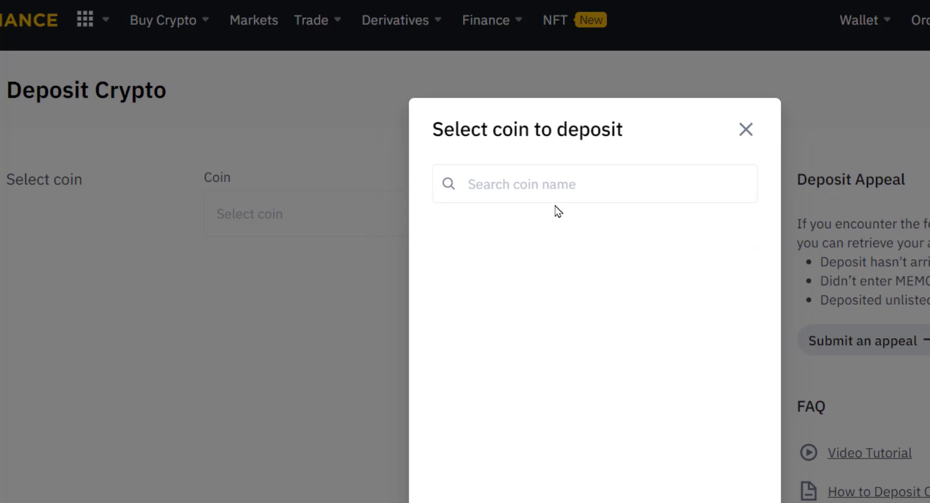
{"action": "left_click", "coordinate": [747, 138]}
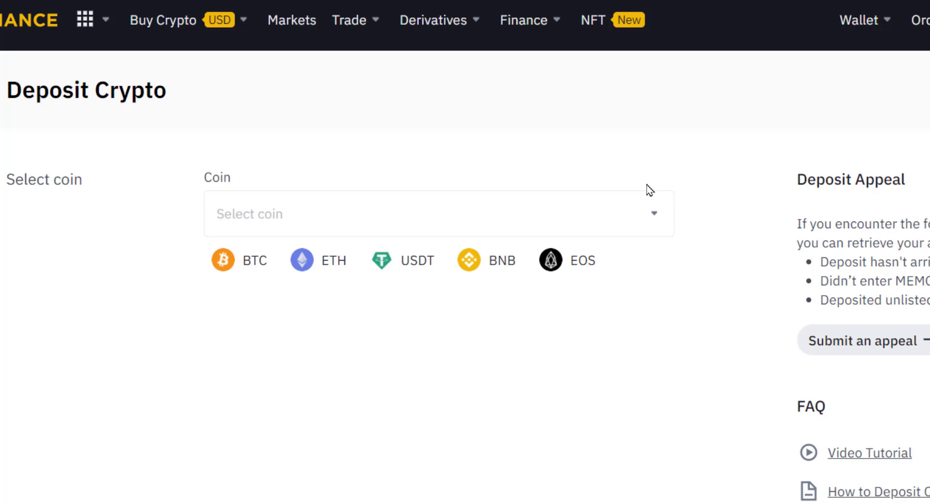
{"action": "left_click", "coordinate": [262, 212]}
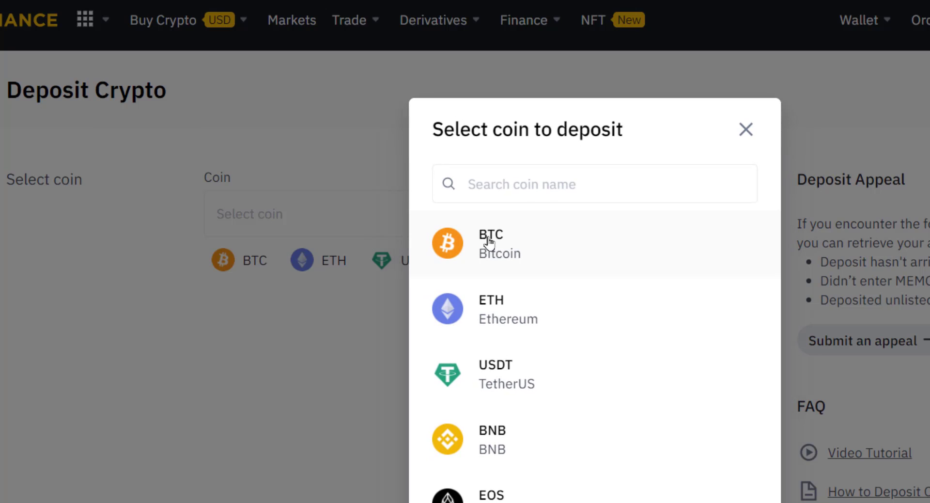
{"action": "left_click", "coordinate": [489, 241]}
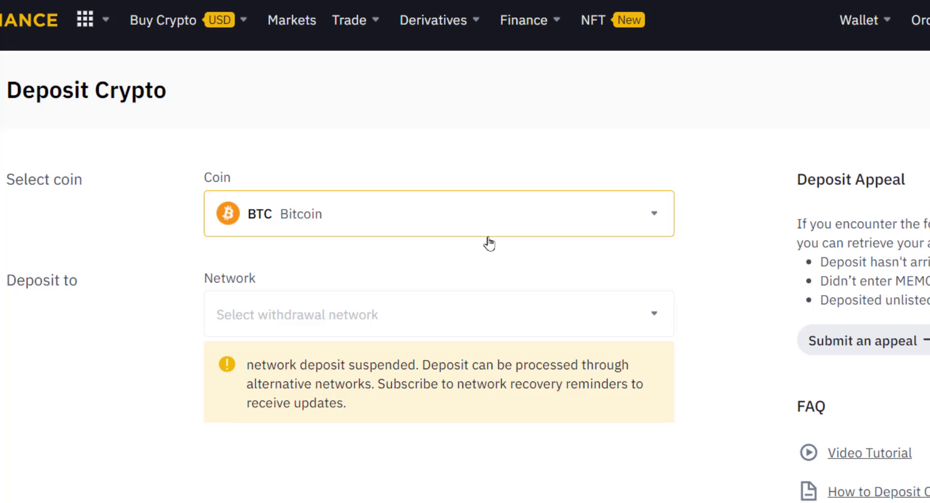
{"action": "left_click", "coordinate": [339, 313]}
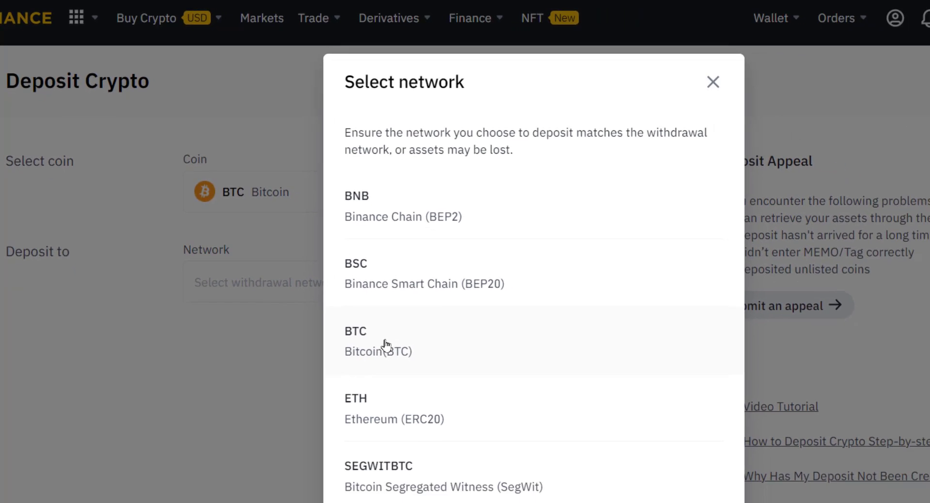
{"action": "left_click", "coordinate": [430, 387]}
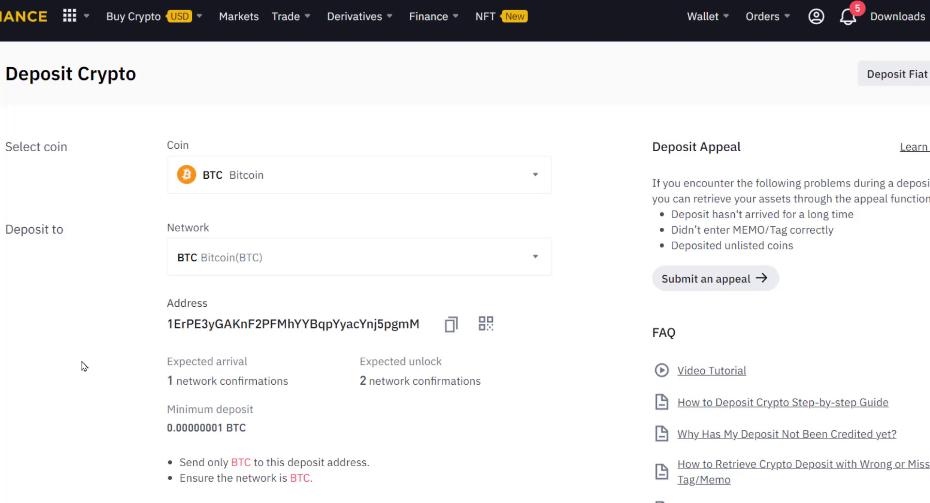
{"action": "left_click", "coordinate": [450, 322]}
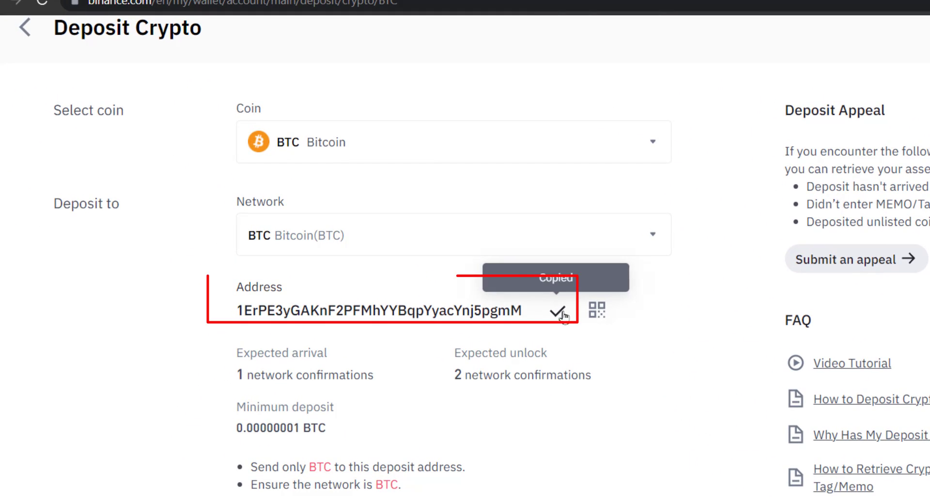
Step: Paste the Binance BTC deposit address into Kryptex's Bitcoin address field, then choose the Ethereum payout method
{"action": "left_click", "coordinate": [186, 499]}
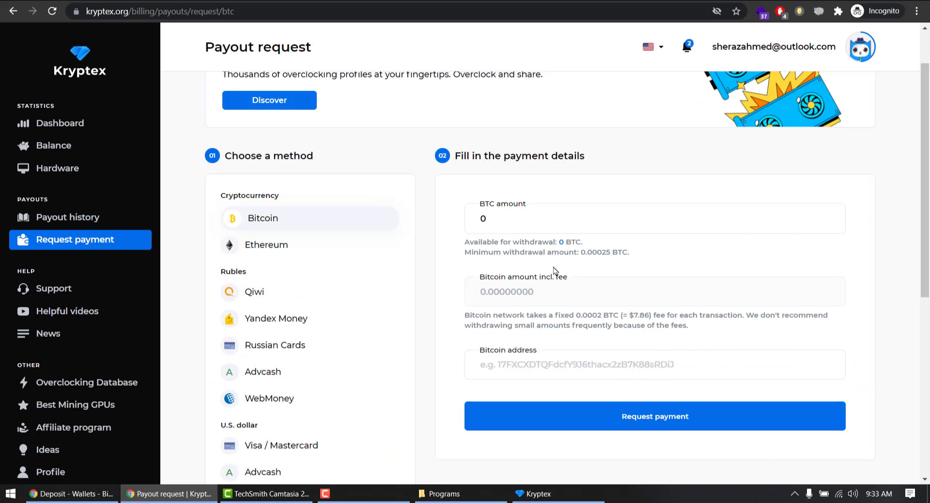
{"action": "left_click", "coordinate": [555, 366]}
{"action": "right_click", "coordinate": [554, 366]}
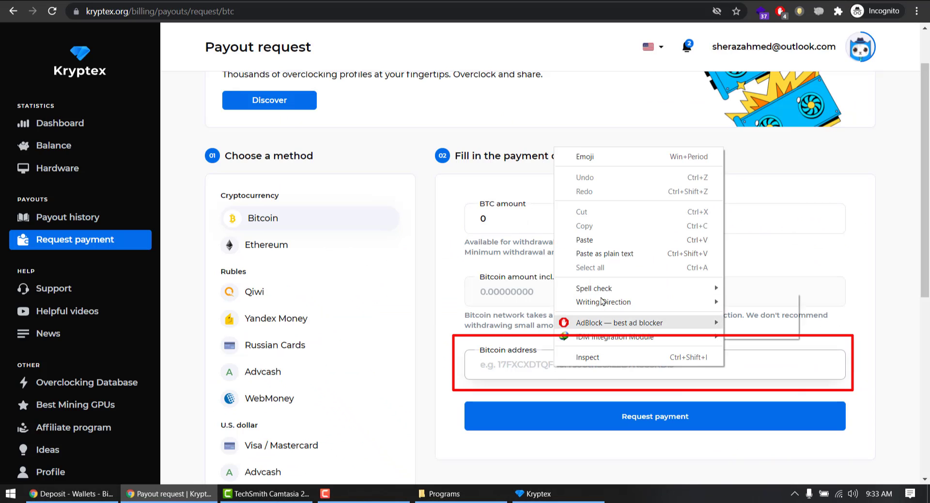
{"action": "left_click", "coordinate": [582, 236]}
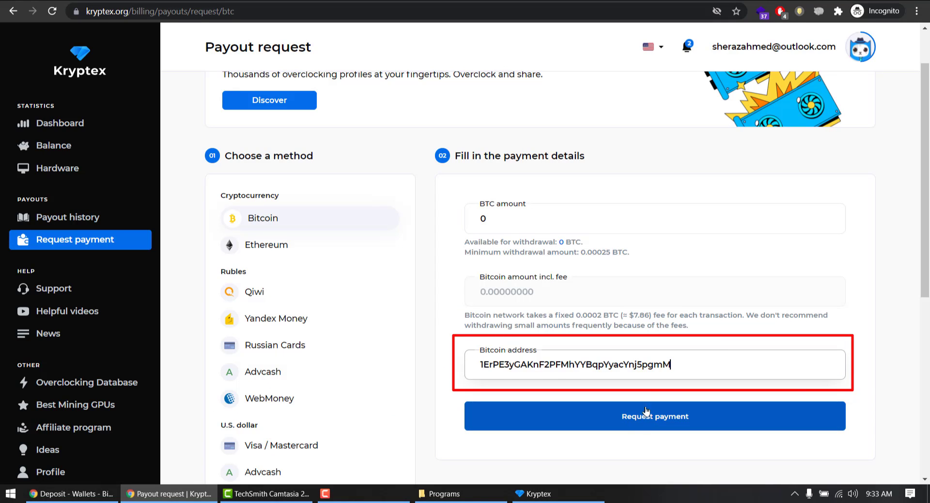
{"action": "left_click", "coordinate": [281, 247]}
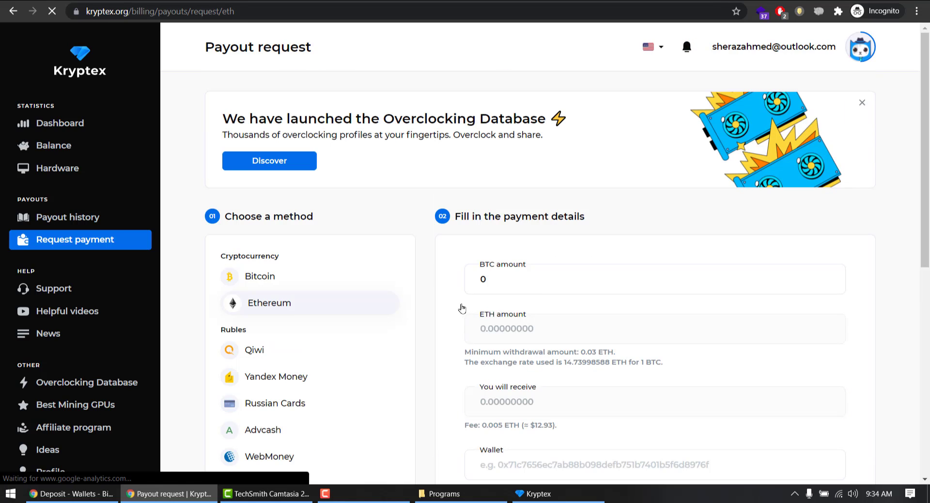
Step: Copy Binance's ETH deposit address on the Ethereum (ERC20) network and return to Kryptex
{"action": "left_click", "coordinate": [71, 493]}
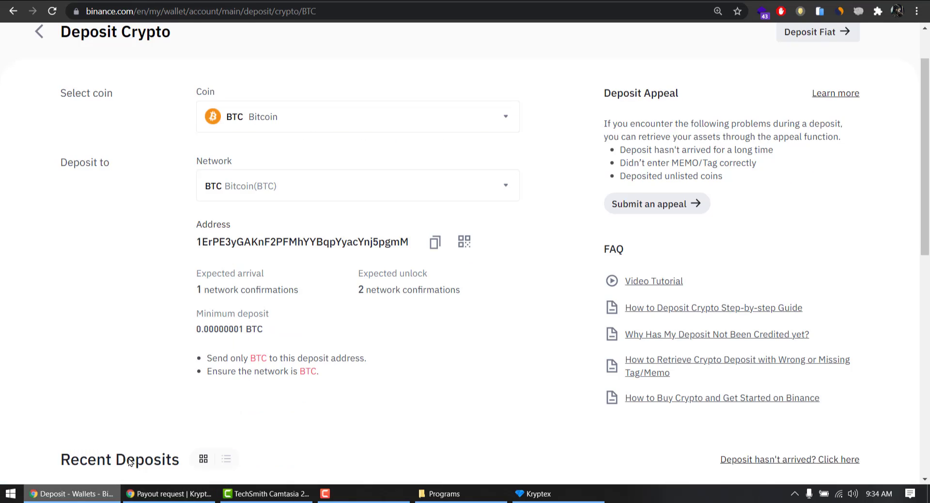
{"action": "left_click", "coordinate": [301, 117]}
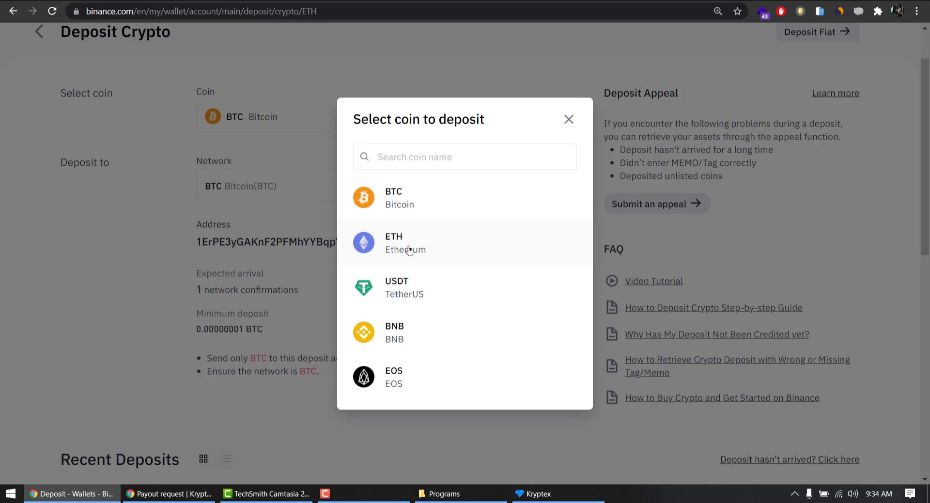
{"action": "left_click", "coordinate": [424, 242]}
{"action": "left_click", "coordinate": [291, 231]}
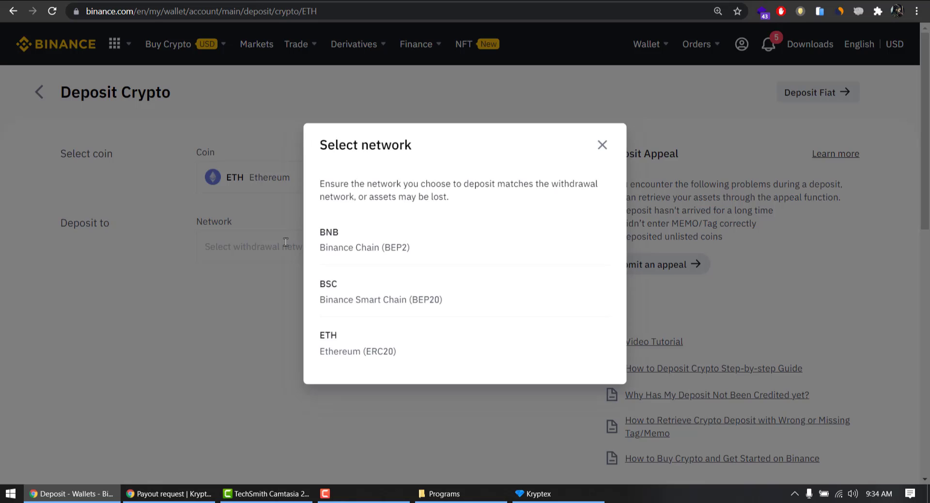
{"action": "left_click", "coordinate": [346, 349]}
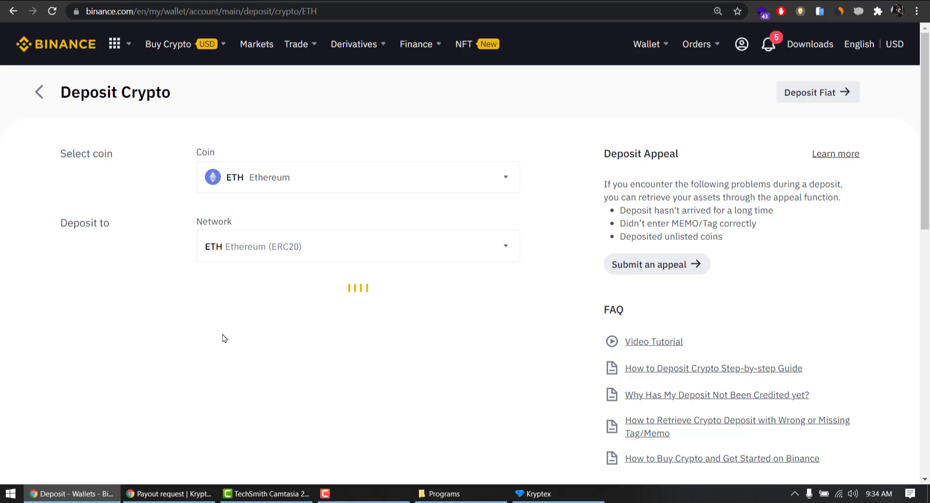
{"action": "left_click", "coordinate": [463, 303]}
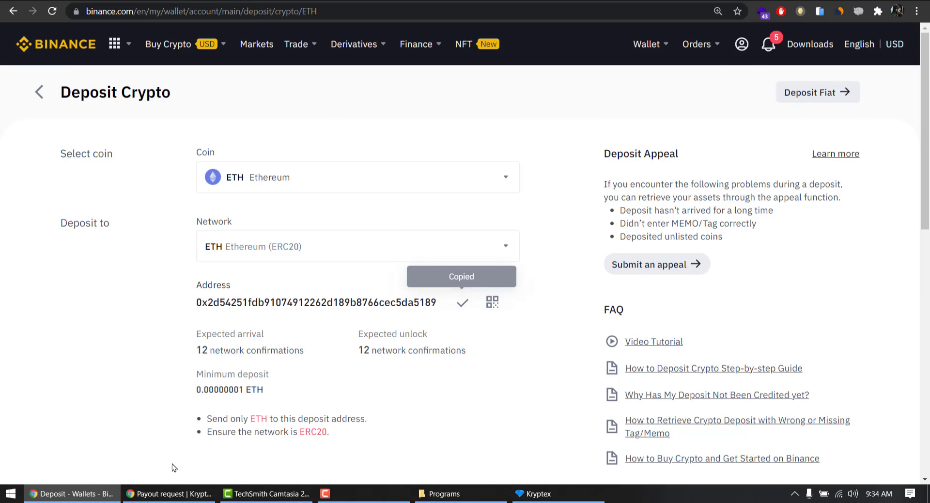
{"action": "key", "text": "alt+Tab"}
{"action": "scroll", "coordinate": [574, 362], "scroll_direction": "down", "scroll_amount": 3}
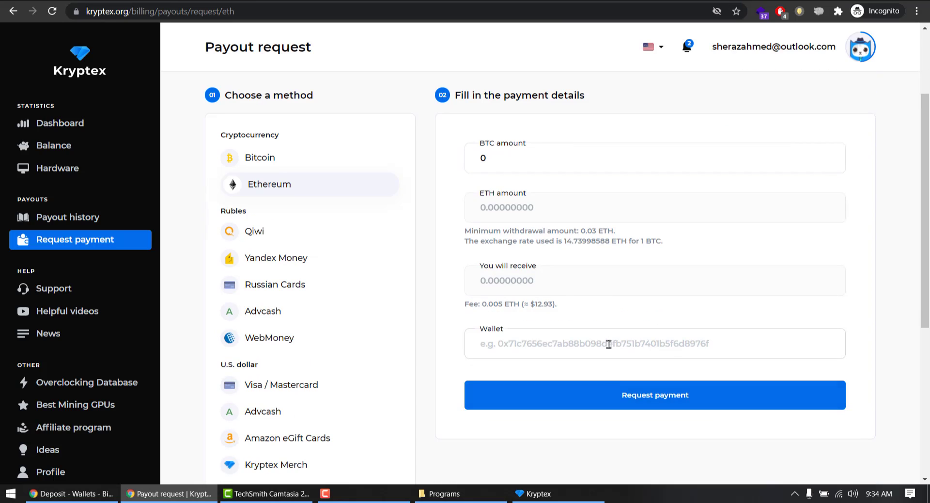